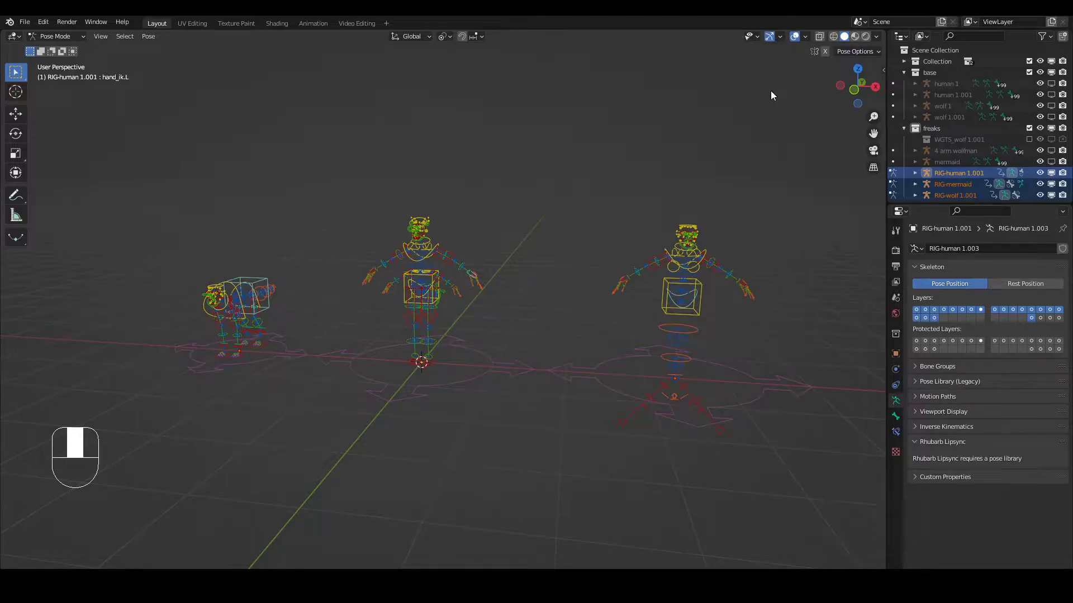
# Step: Rotate the mermaid rig's lower tail control ring about the global X axis
pyautogui.moveTo(712, 186); pyautogui.dragTo(630, 208, button='middle')
pyautogui.click(670, 385)
pyautogui.press('r')
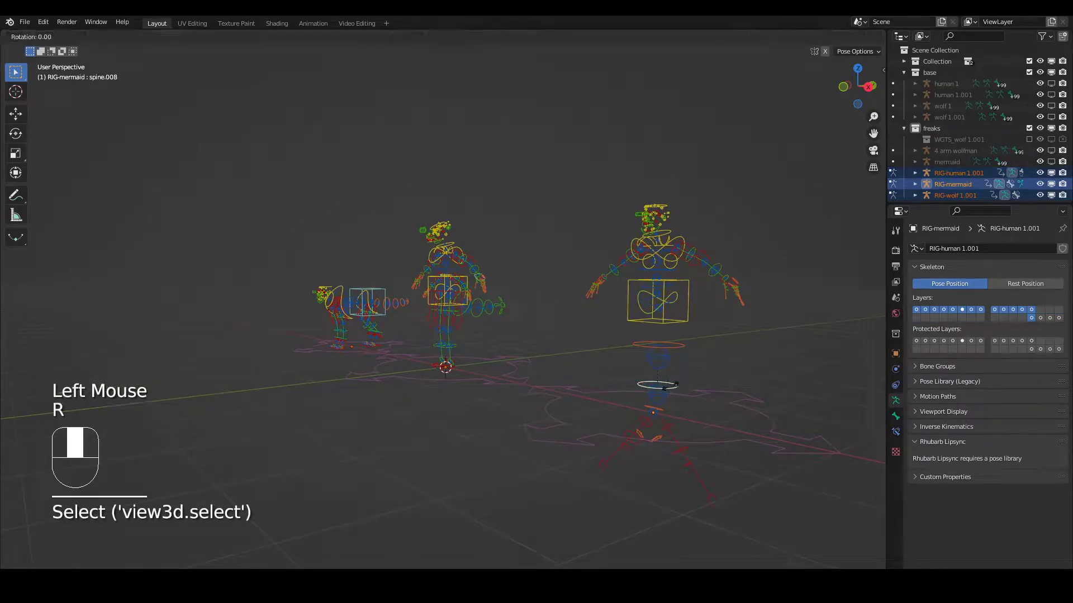
pyautogui.press('x')
pyautogui.click(547, 339)
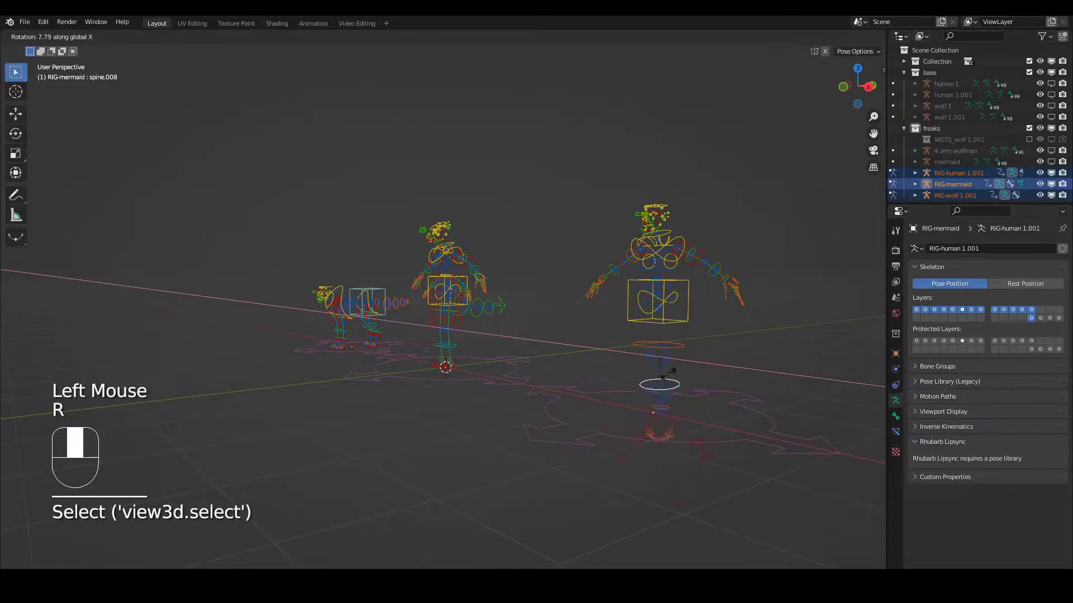
# Step: Examine the wolf rig's controls up close from the side
pyautogui.moveTo(548, 339); pyautogui.dragTo(491, 363, button='middle')
pyautogui.scroll(3, 552, 354)
pyautogui.keyDown('shift'); pyautogui.scroll(1, 553, 352); pyautogui.keyUp('shift')
pyautogui.scroll(1, 488, 235)
pyautogui.scroll(1, 317, 350)
pyautogui.moveTo(317, 351); pyautogui.dragTo(400, 335, button='middle')
pyautogui.scroll(2, 333, 289)
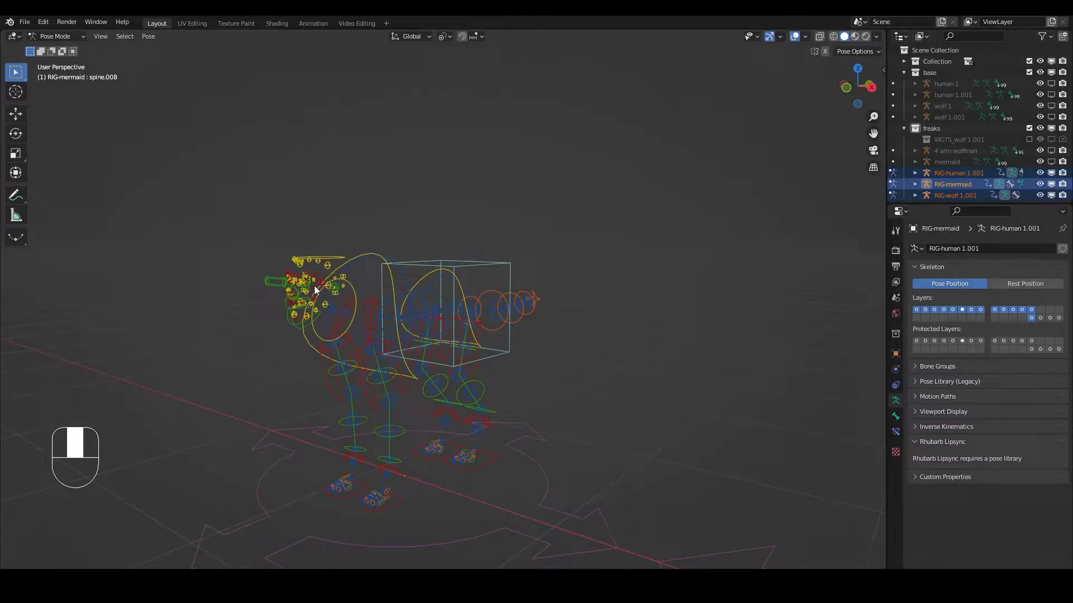
# Step: Return to Object Mode and hide RIG-human 1.001, RIG-mermaid and RIG-wolf 1.001 in the viewport
pyautogui.click(58, 36)
pyautogui.click(58, 48)
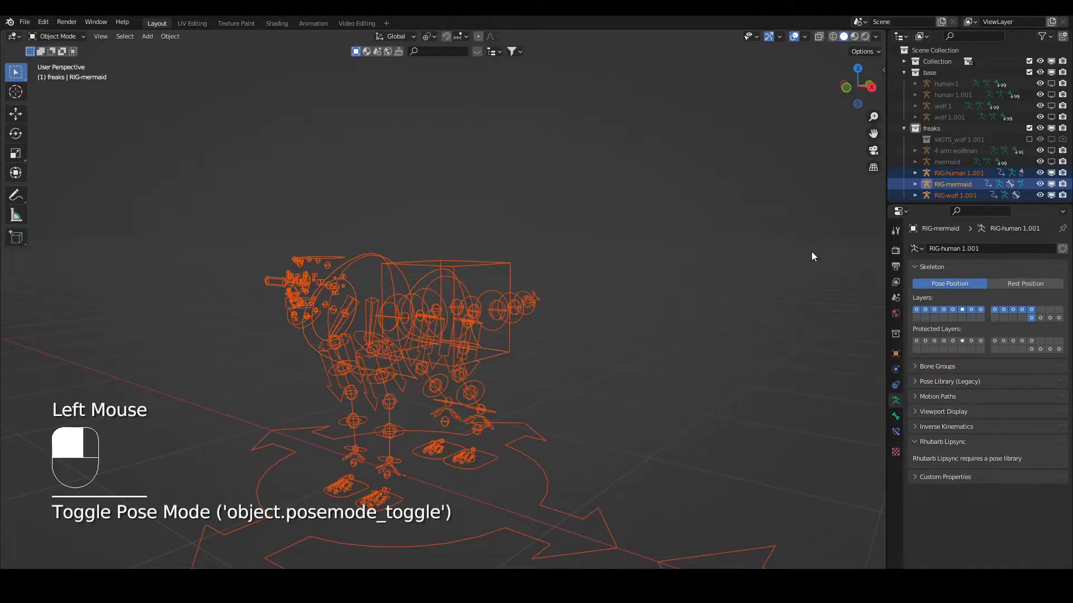
pyautogui.scroll(-3, 557, 260)
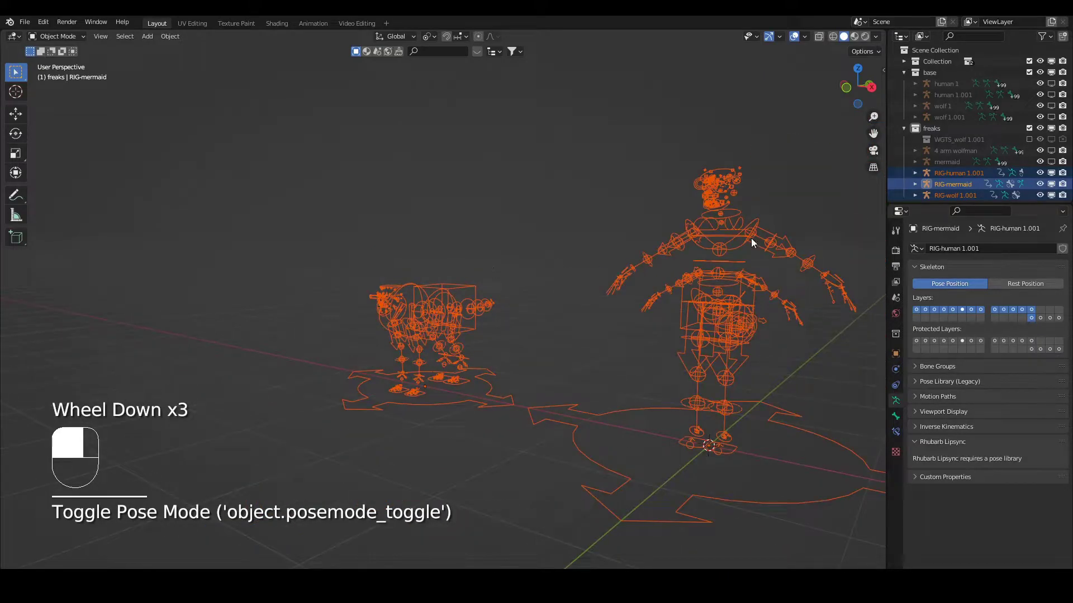
pyautogui.moveTo(1050, 173); pyautogui.dragTo(1052, 194)
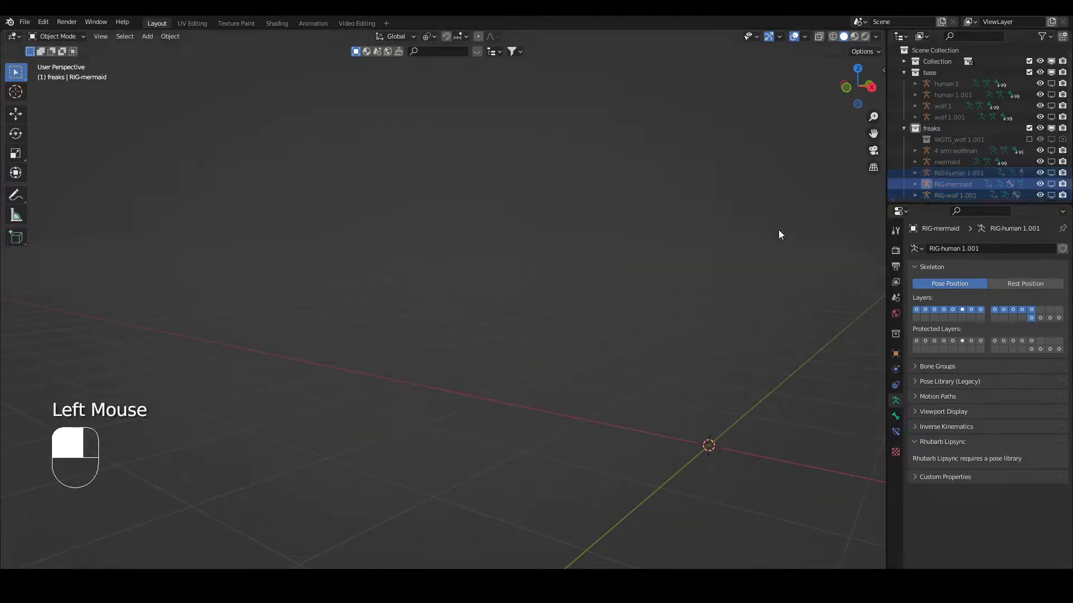
# Step: Show the human 1 metarig in the viewport and delete the duplicates human 1.001 and wolf 1.001
pyautogui.keyDown('shift'); pyautogui.moveTo(610, 273); pyautogui.dragTo(567, 290, button='middle'); pyautogui.keyUp('shift')
pyautogui.click(1052, 84)
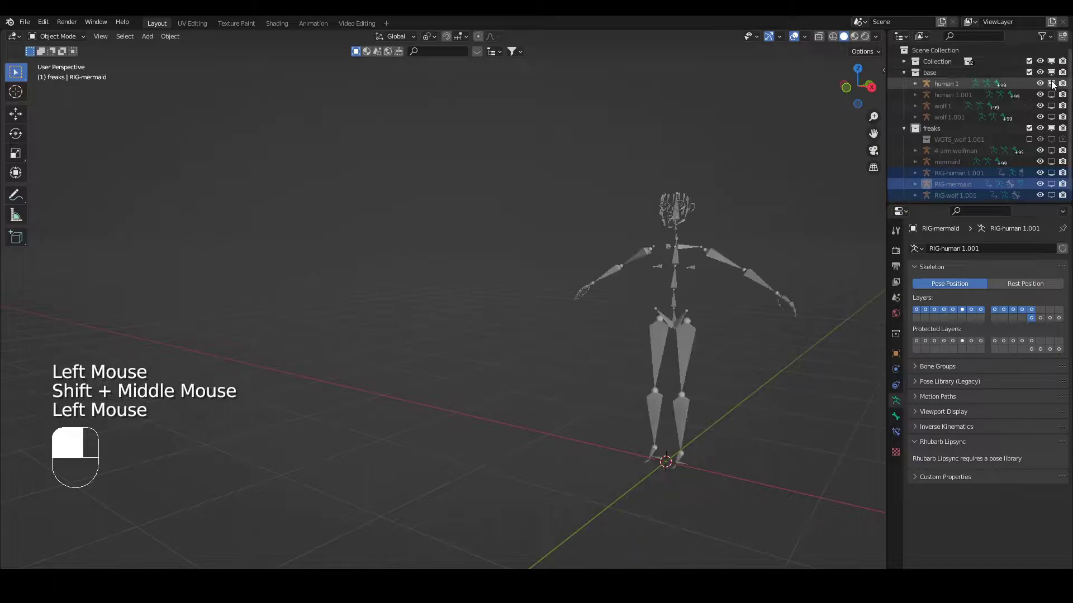
pyautogui.doubleClick(964, 95)
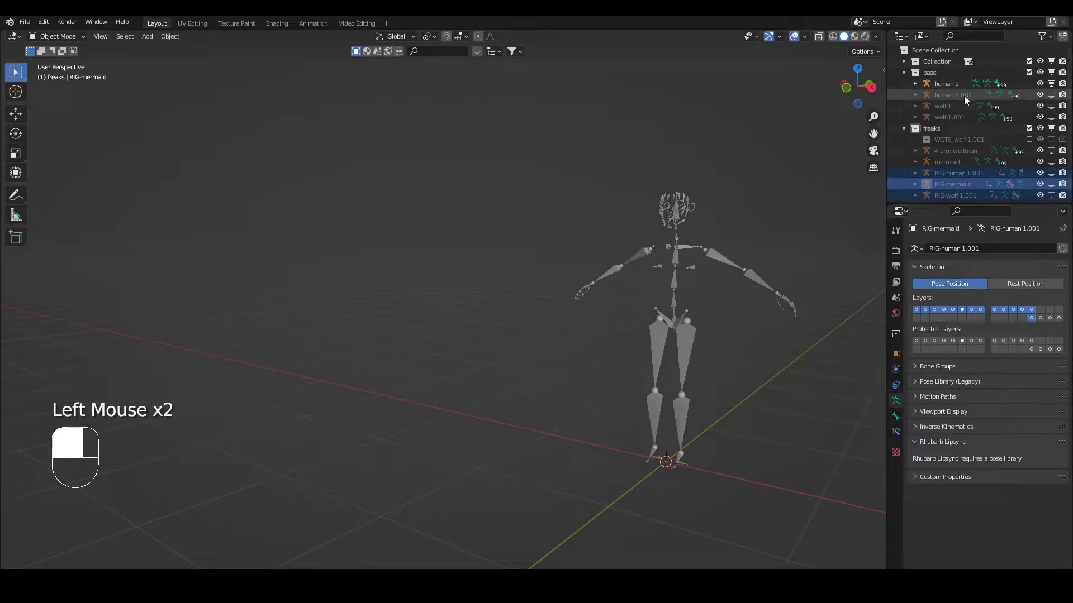
pyautogui.press('x')
pyautogui.click(955, 105)
pyautogui.press('x')
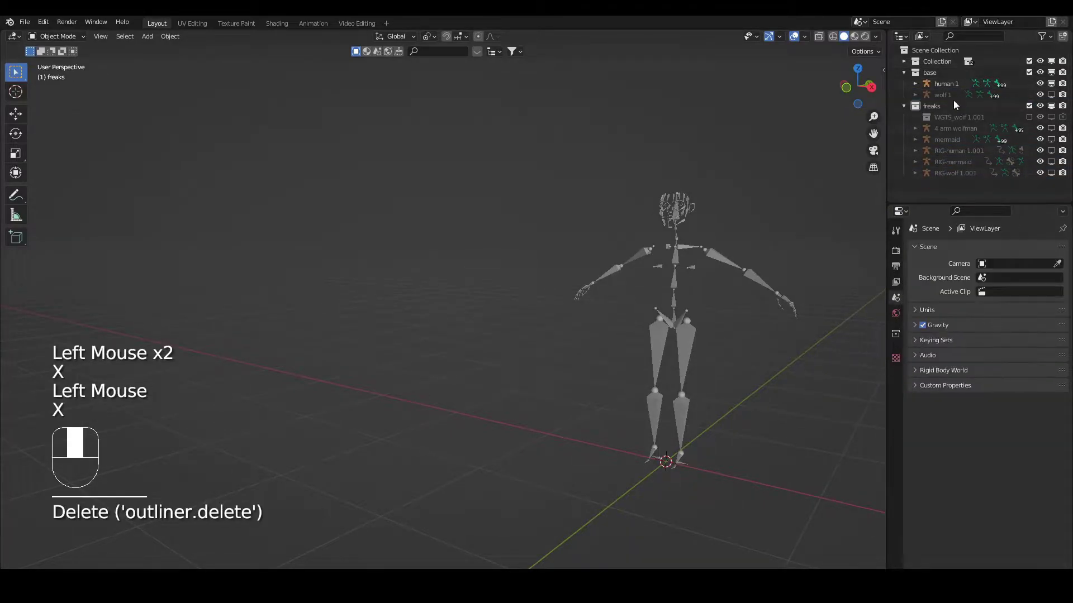
# Step: Show the wolf 1 metarig in the viewport alongside human 1
pyautogui.click(962, 95)
pyautogui.click(1051, 95)
pyautogui.keyDown('shift'); pyautogui.moveTo(794, 254); pyautogui.dragTo(554, 266, button='middle'); pyautogui.keyUp('shift')
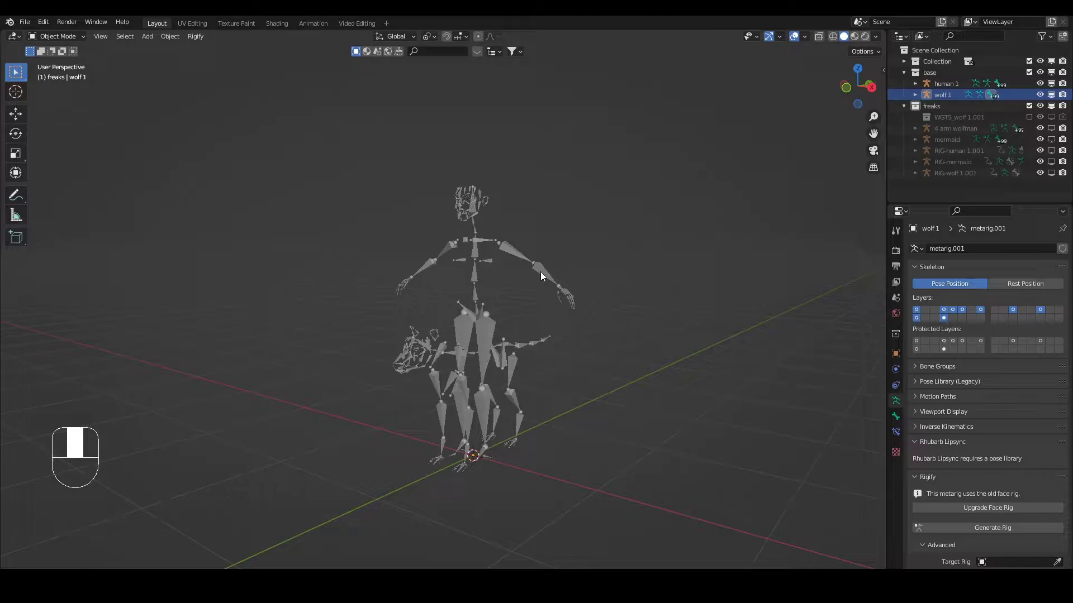
# Step: Put the human 1 metarig into Edit Mode and view its head from the right in orthographic view
pyautogui.click(479, 231)
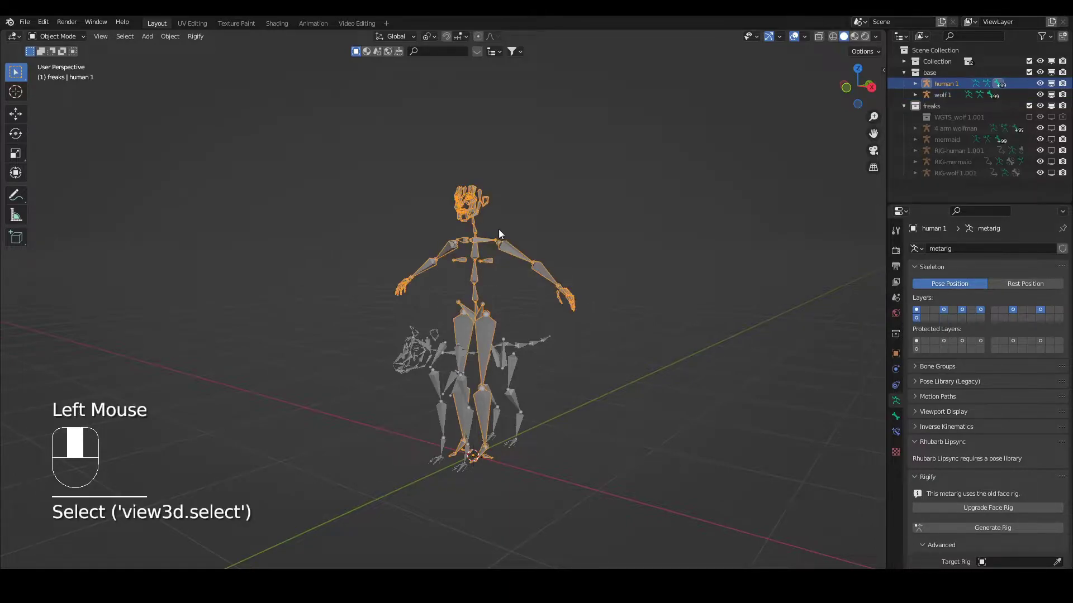
pyautogui.scroll(2, 498, 229)
pyautogui.moveTo(498, 229); pyautogui.dragTo(448, 239, button='middle')
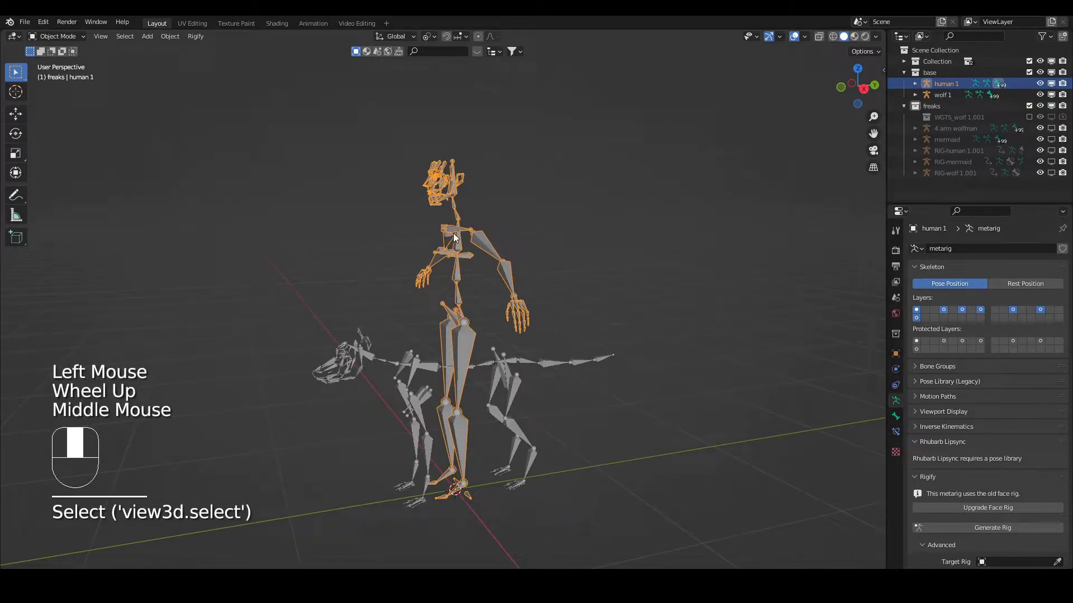
pyautogui.press('Tab')
pyautogui.moveTo(456, 201); pyautogui.dragTo(429, 205, button='middle')
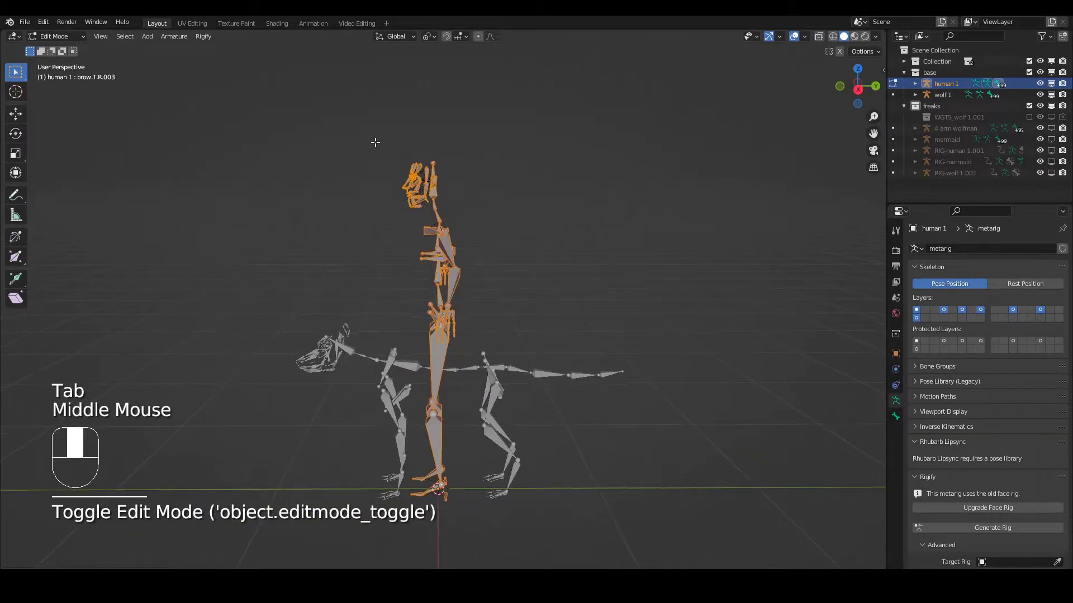
pyautogui.moveTo(375, 143); pyautogui.dragTo(453, 195)
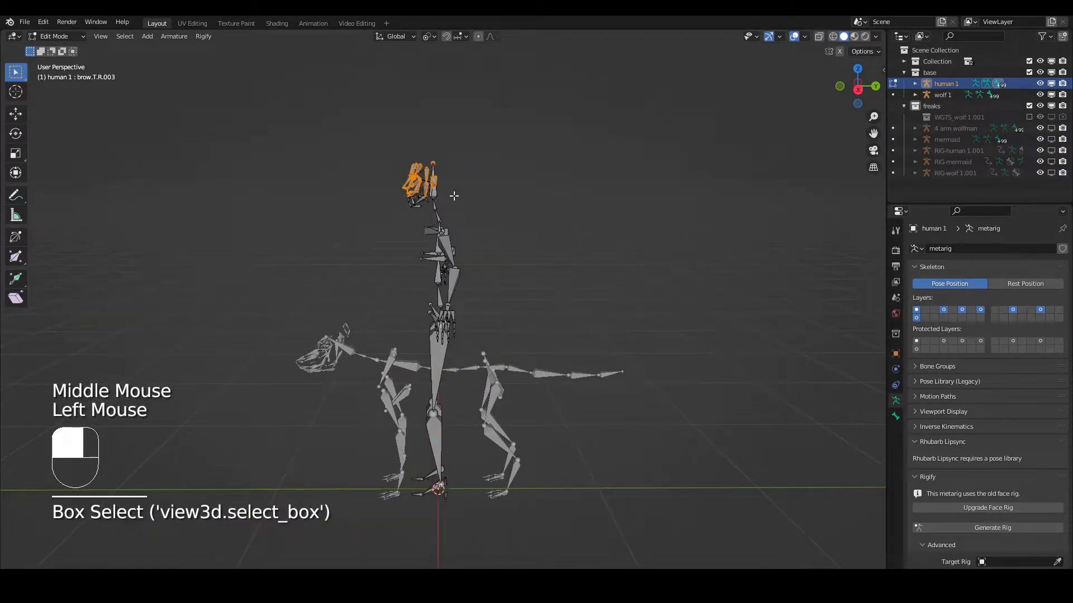
pyautogui.press('KP_3')
pyautogui.scroll(3, 454, 196)
pyautogui.keyDown('shift'); pyautogui.moveTo(407, 95); pyautogui.dragTo(441, 208, button='middle'); pyautogui.keyUp('shift')
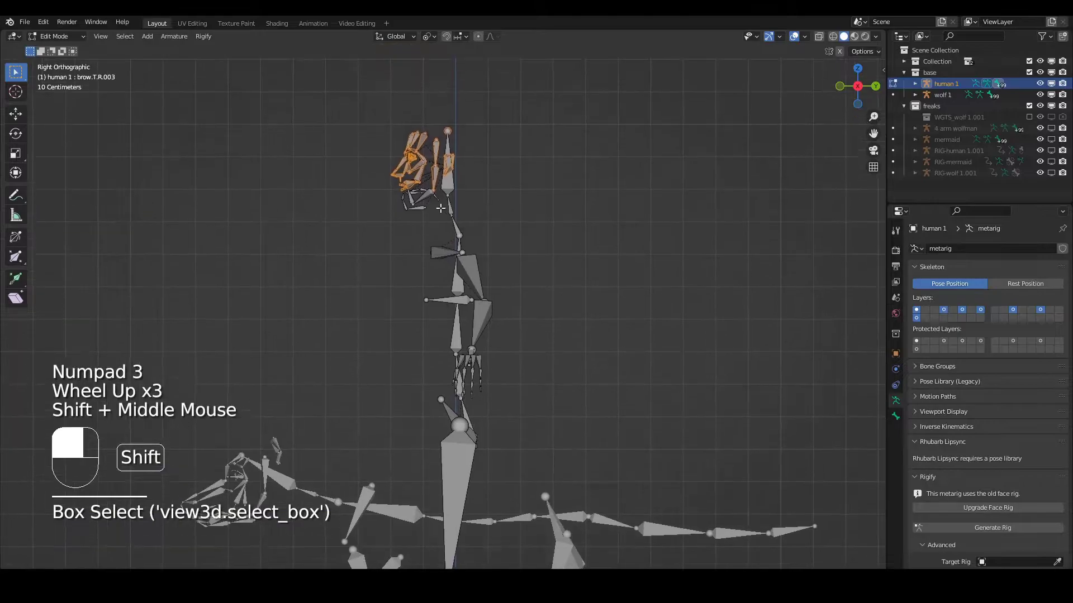
# Step: Delete the human metarig's head bone, spine.006
pyautogui.moveTo(394, 108); pyautogui.dragTo(476, 190)
pyautogui.click(450, 186)
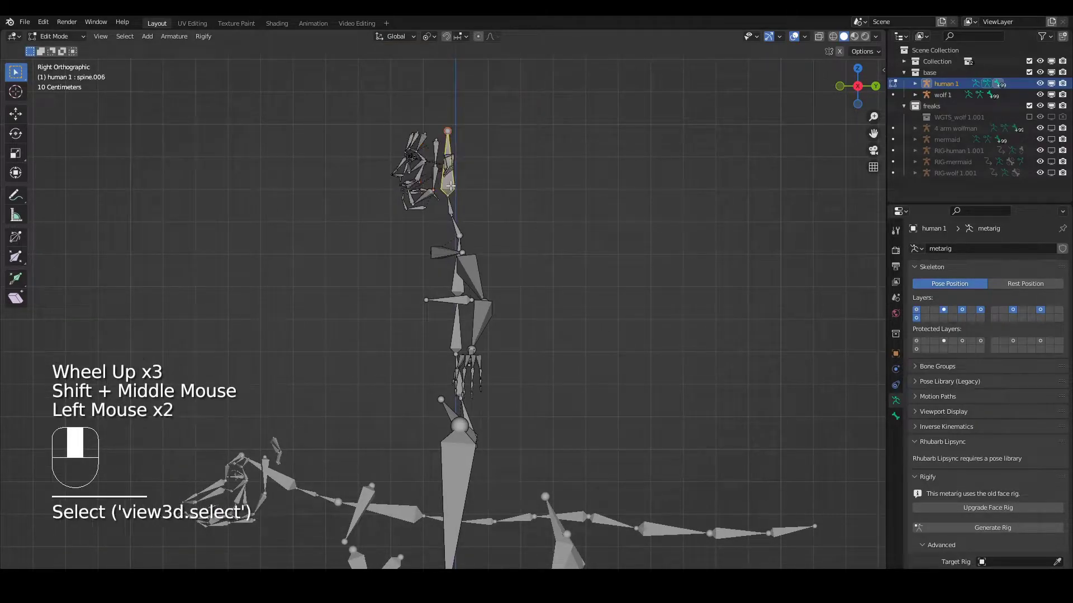
pyautogui.press('x')
pyautogui.click(451, 186)
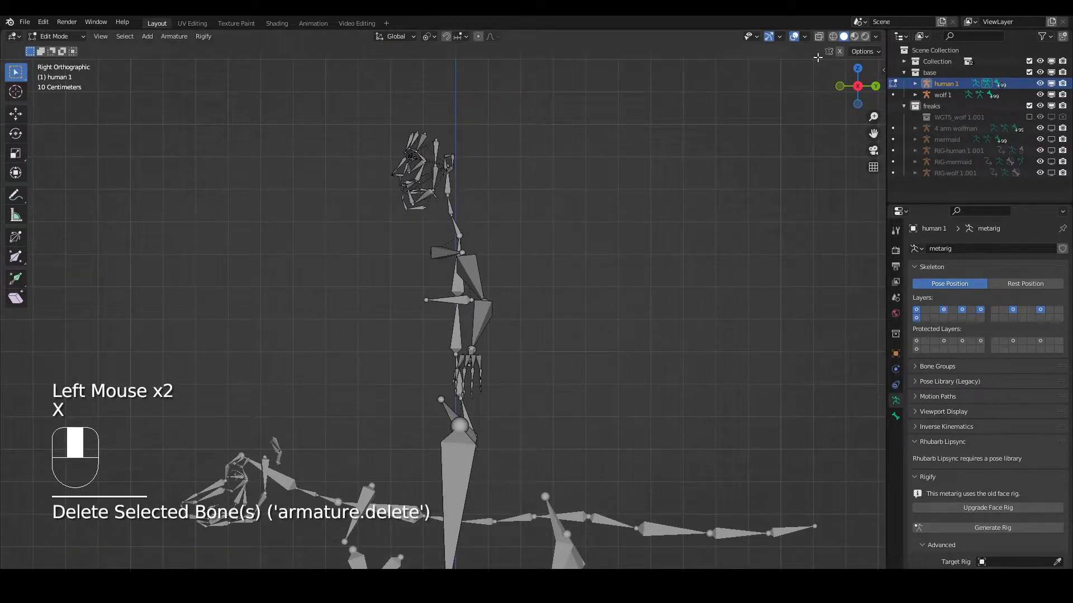
# Step: Enable X-axis mirroring and delete the face bone above the human metarig's neck
pyautogui.click(839, 51)
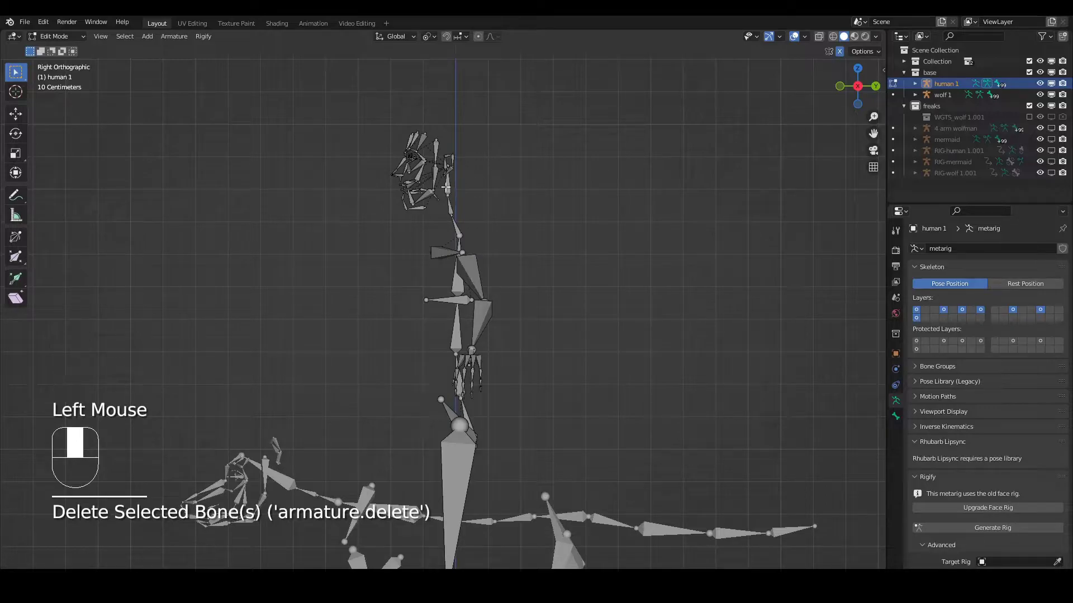
pyautogui.click(446, 186)
pyautogui.click(895, 417)
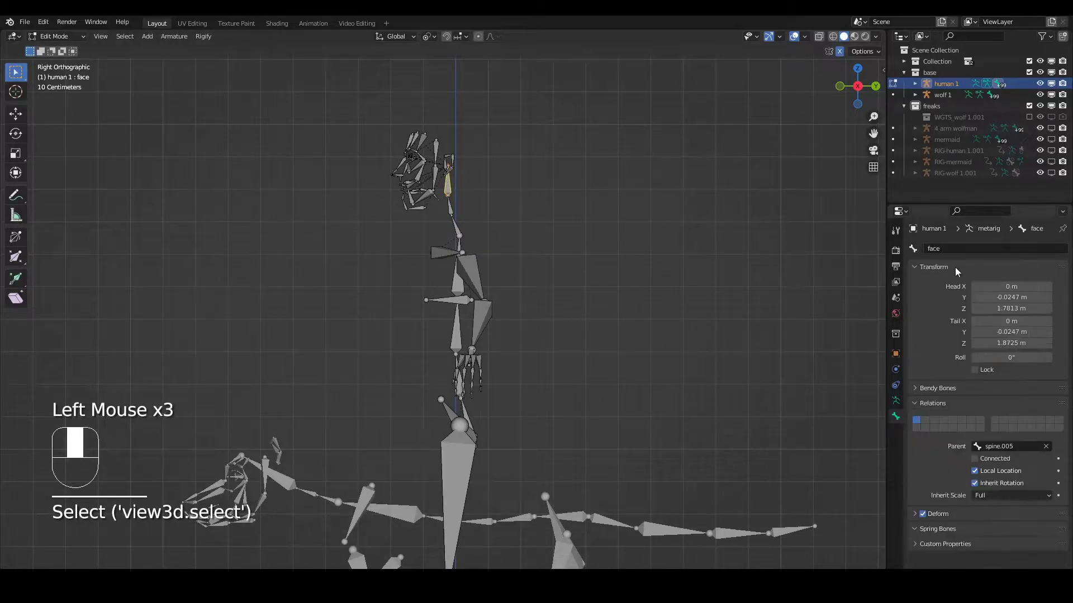
pyautogui.press('x')
pyautogui.click(363, 183)
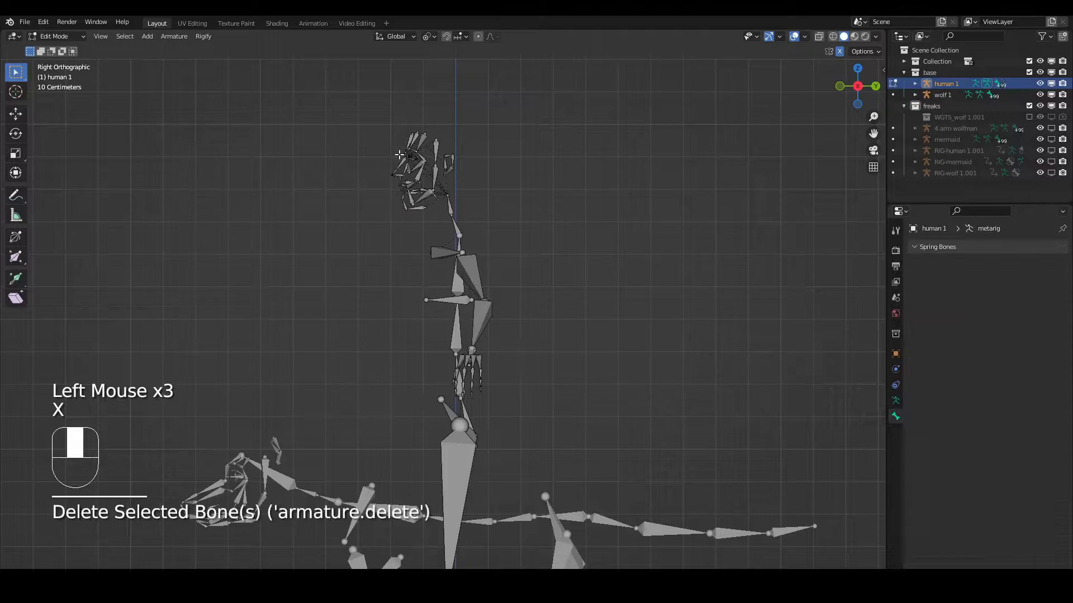
# Step: Delete all remaining facial and ear bones and the breast bones from the human metarig
pyautogui.moveTo(369, 113); pyautogui.dragTo(439, 230)
pyautogui.keyDown('shift'); pyautogui.click(455, 184); pyautogui.keyUp('shift')
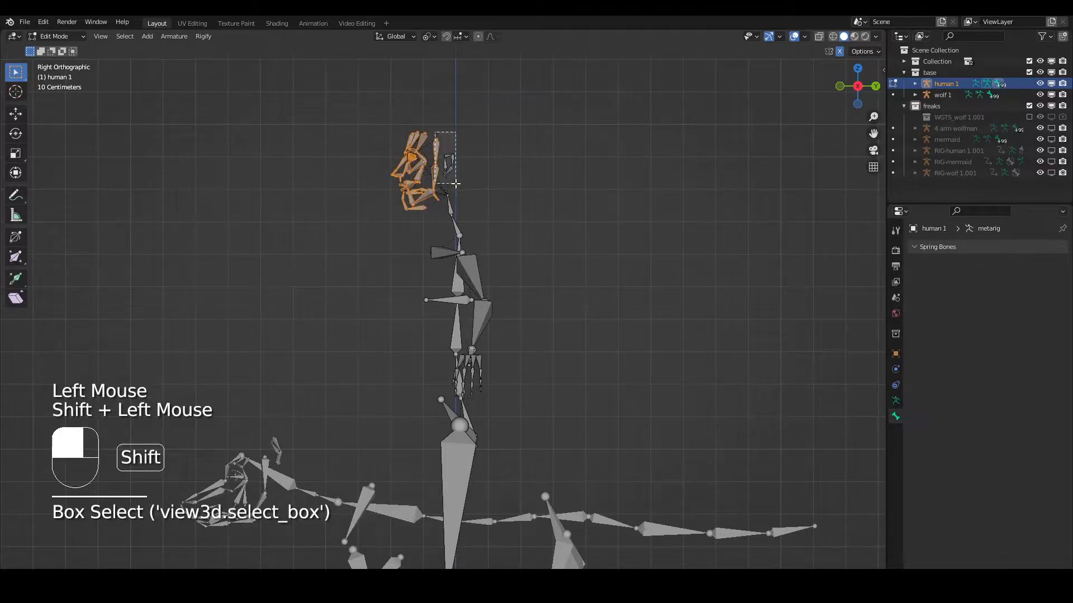
pyautogui.press('x')
pyautogui.click(453, 299)
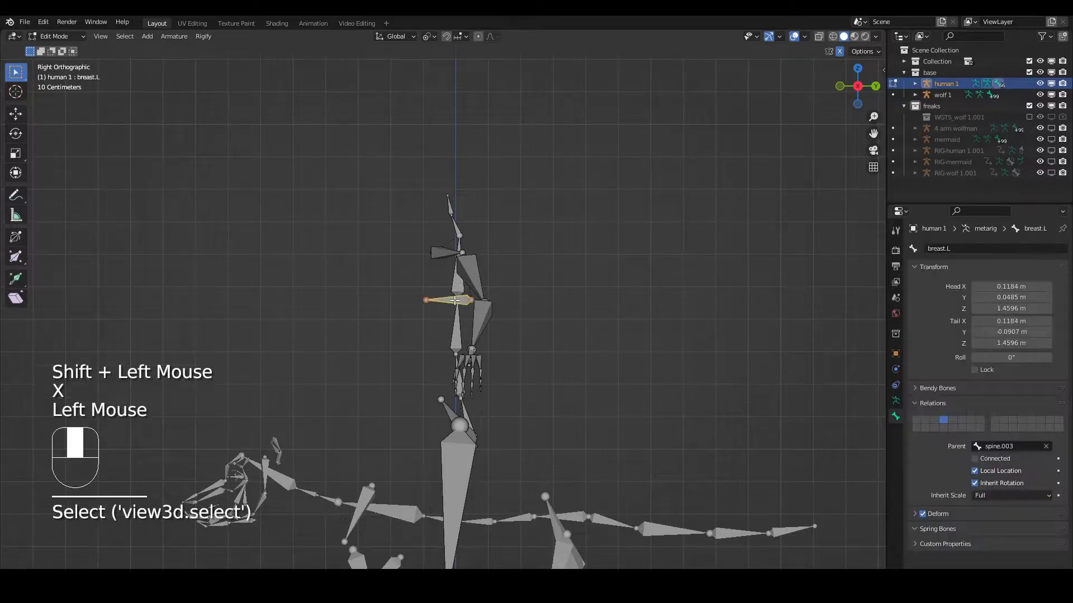
pyautogui.press('x')
pyautogui.click(452, 297)
# Step: In Edit Mode of the wolf 1 metarig, separate the wolf's head and face bones into their own armature
pyautogui.scroll(-2, 452, 297)
pyautogui.moveTo(452, 297); pyautogui.dragTo(380, 377, button='middle')
pyautogui.press('Tab')
pyautogui.click(451, 478)
pyautogui.press('Tab')
pyautogui.press('KP_3')
pyautogui.keyDown('shift'); pyautogui.scroll(1, 338, 444); pyautogui.keyUp('shift')
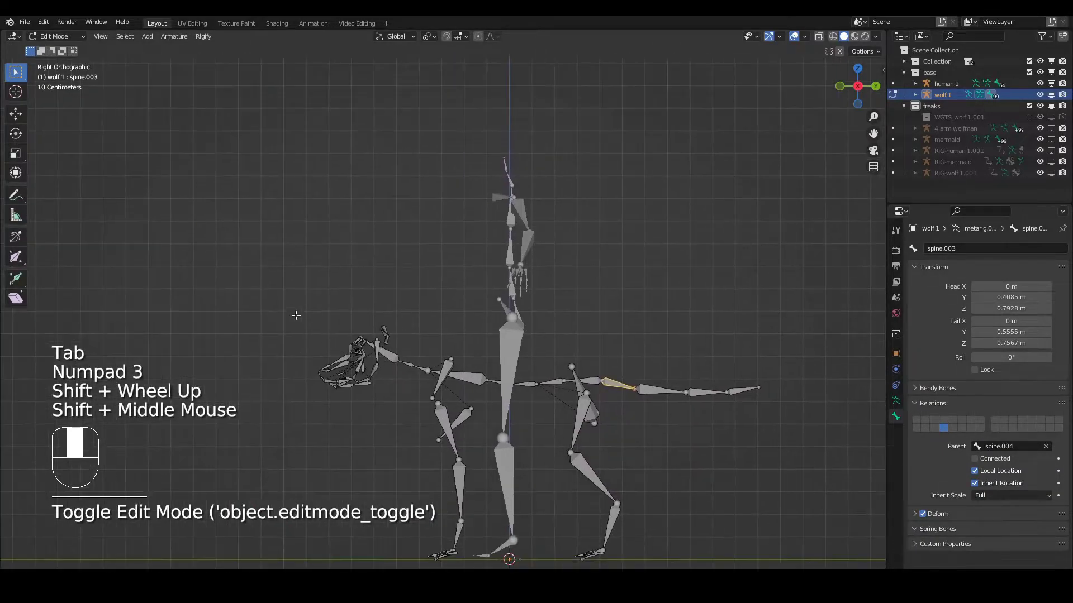
pyautogui.moveTo(272, 293); pyautogui.dragTo(400, 414)
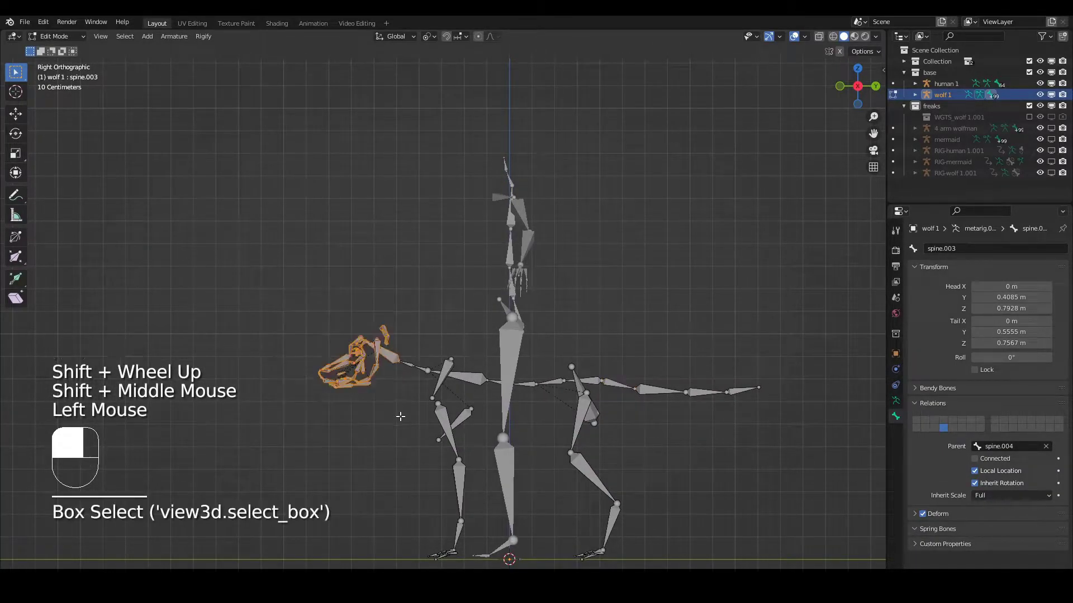
pyautogui.press('p')
pyautogui.click(389, 356)
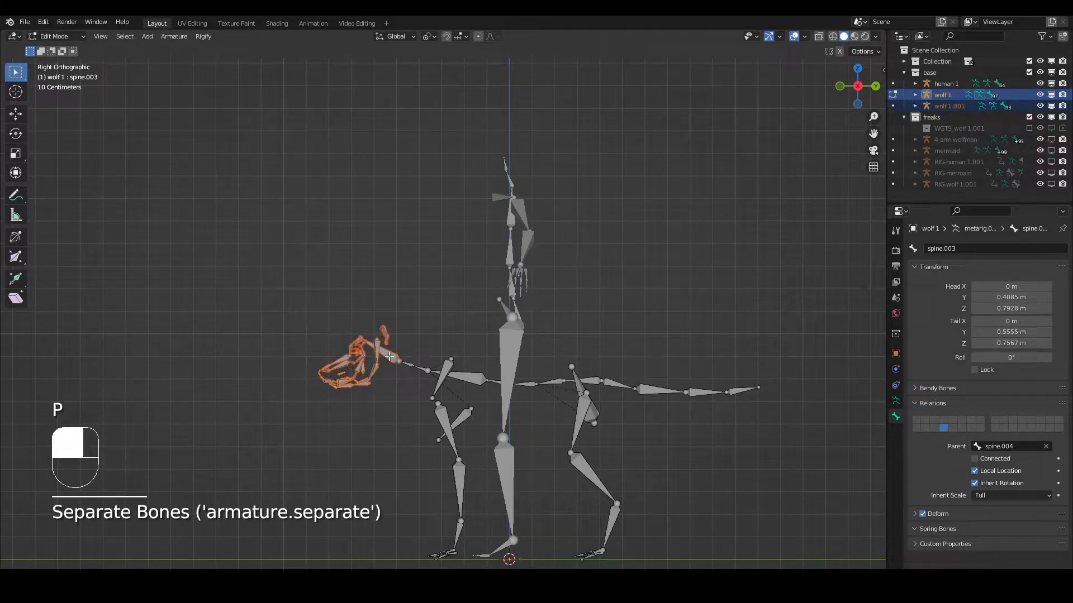
# Step: Move the separated wolf head armature about 0.53 m along Y and 0.98 m up, above the human's neck
pyautogui.press('Tab')
pyautogui.click(391, 360)
pyautogui.press('g')
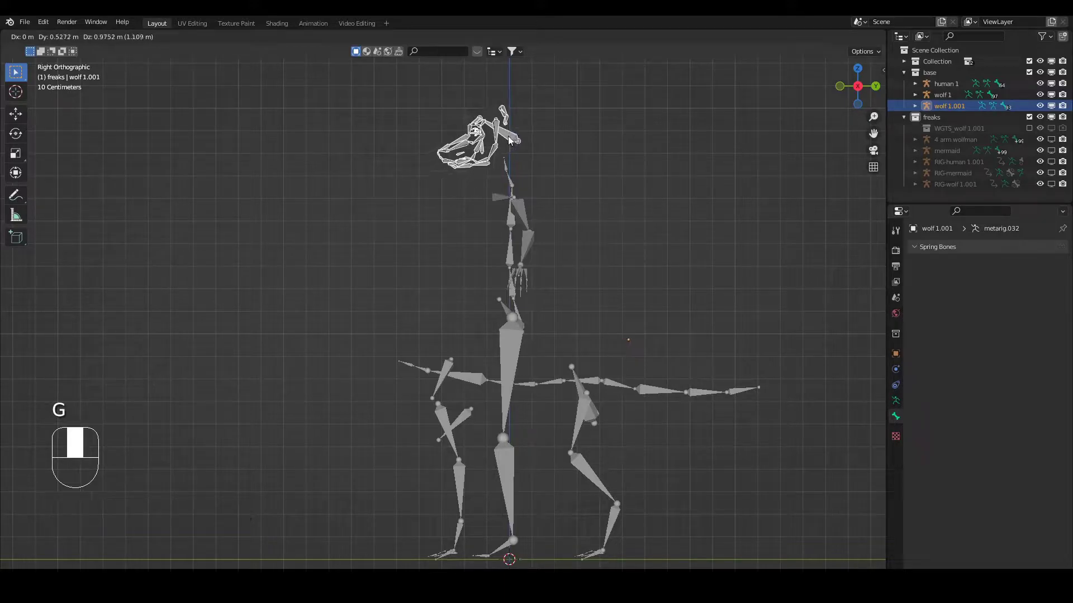
pyautogui.click(518, 138)
# Step: Move the base joint of the wolf's head bone onto the top of the human's neck
pyautogui.press('Tab')
pyautogui.moveTo(518, 138); pyautogui.dragTo(525, 152)
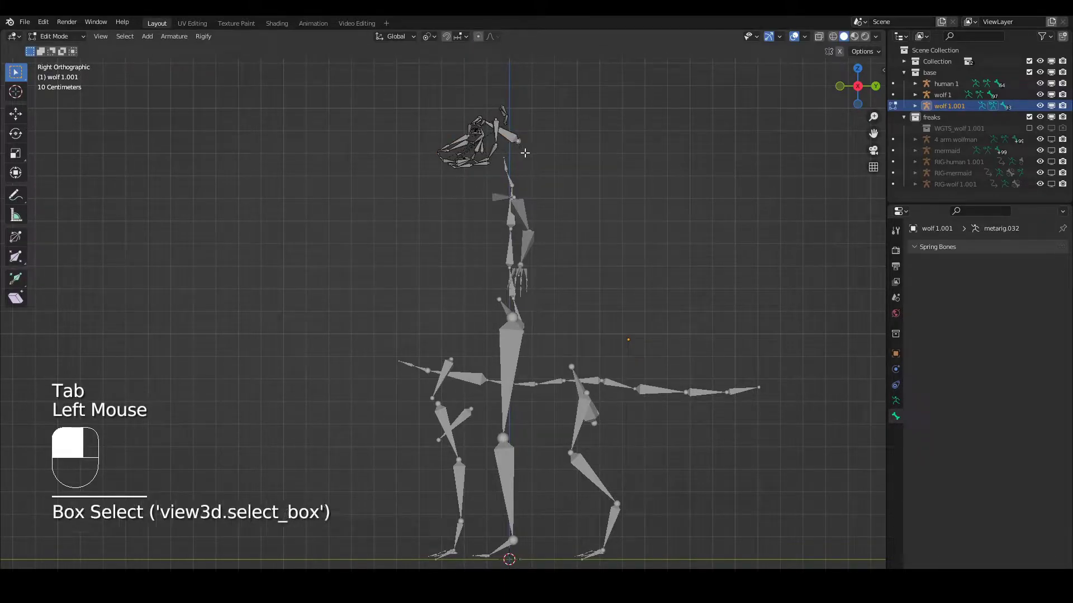
pyautogui.press('f')
pyautogui.hotkey('ctrl', 'z')
pyautogui.press('g')
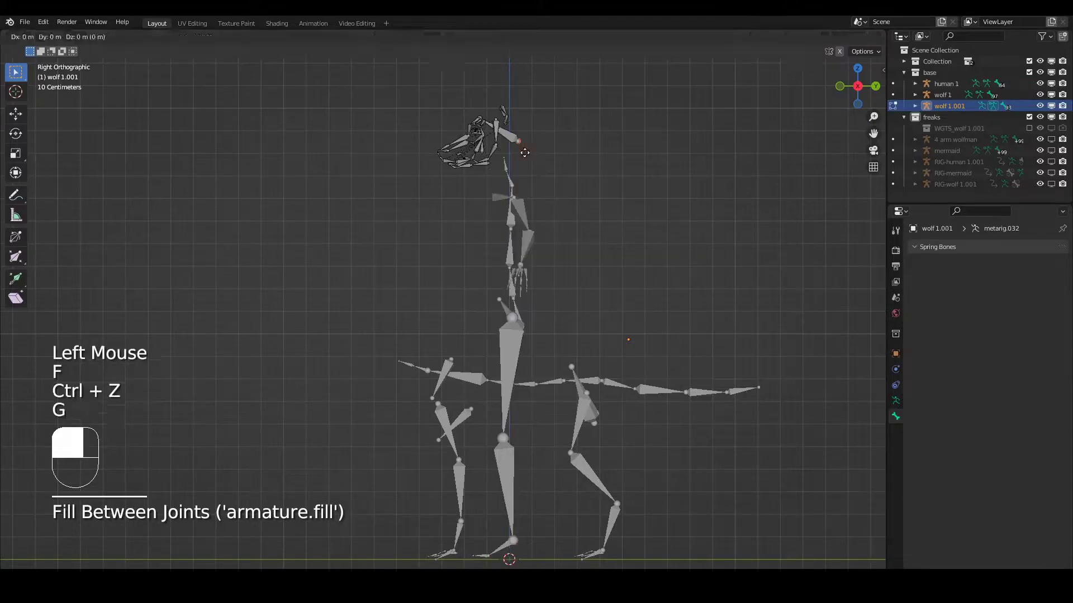
pyautogui.click(505, 152)
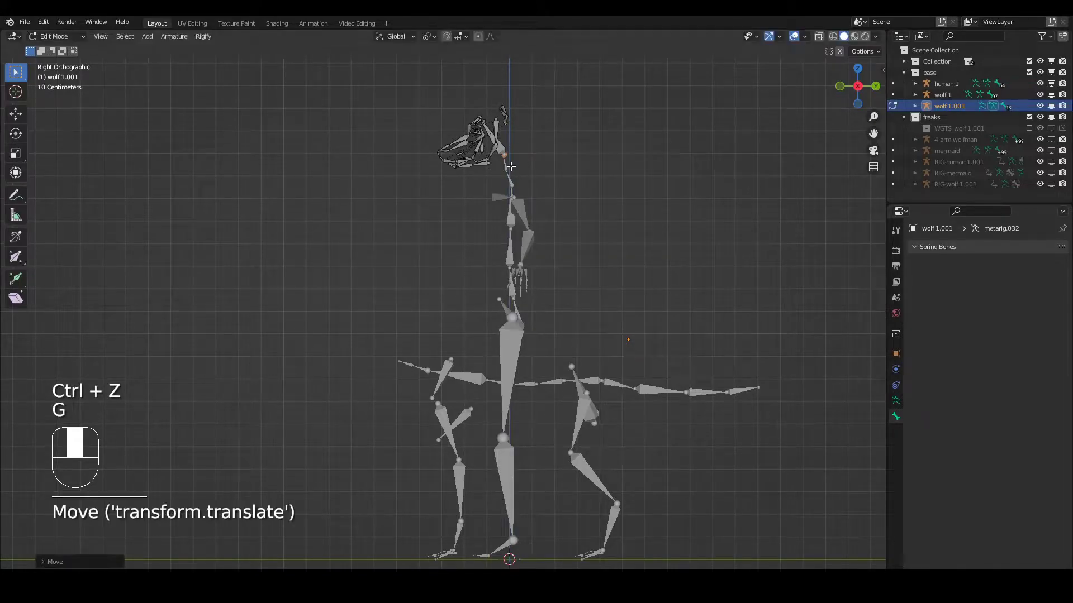
# Step: Join the wolf head armature into the human 1 armature in Object Mode
pyautogui.press('Tab')
pyautogui.press('shift')
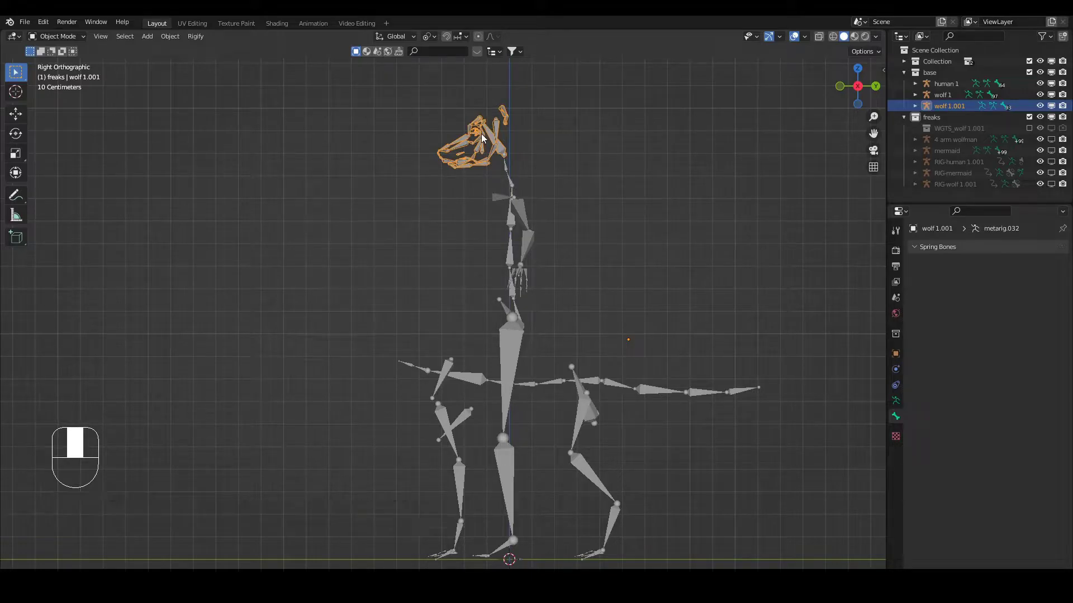
pyautogui.keyDown('shift'); pyautogui.click(514, 198); pyautogui.keyUp('shift')
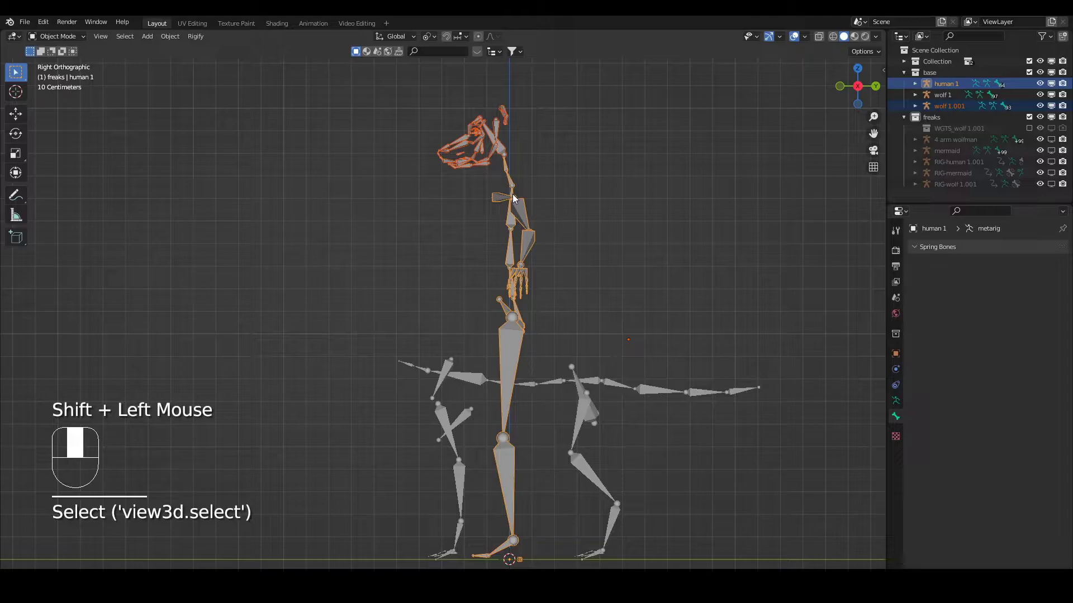
pyautogui.hotkey('ctrl', 'j')
# Step: In Edit Mode of the human 1 armature, compare the wolf head bone and the top neck bone and their parent relations
pyautogui.keyDown('shift'); pyautogui.moveTo(514, 198); pyautogui.dragTo(493, 242, button='middle'); pyautogui.keyUp('shift')
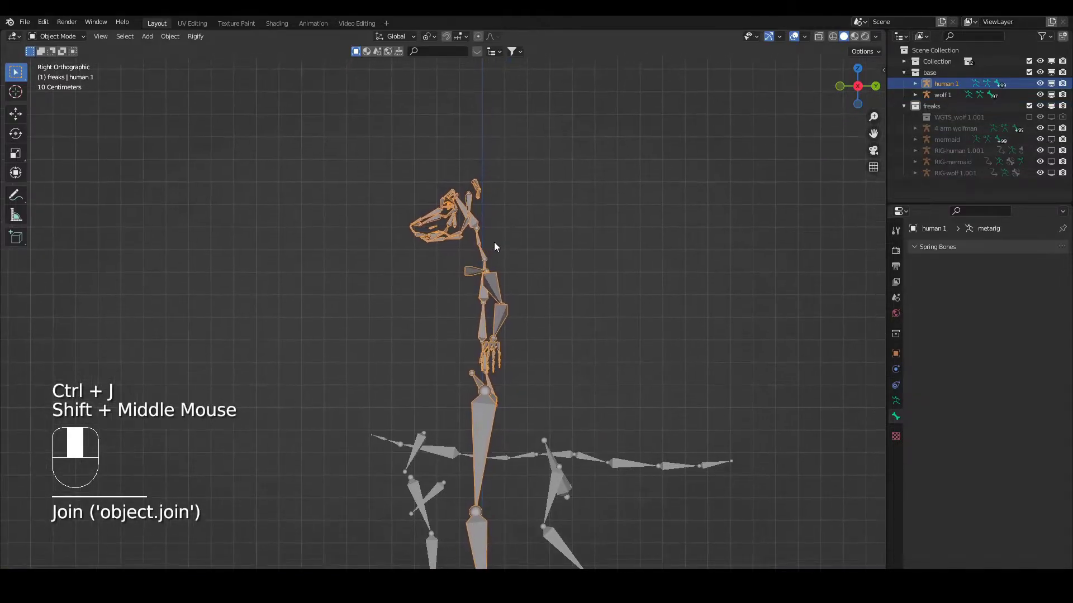
pyautogui.scroll(3, 494, 243)
pyautogui.press('Tab')
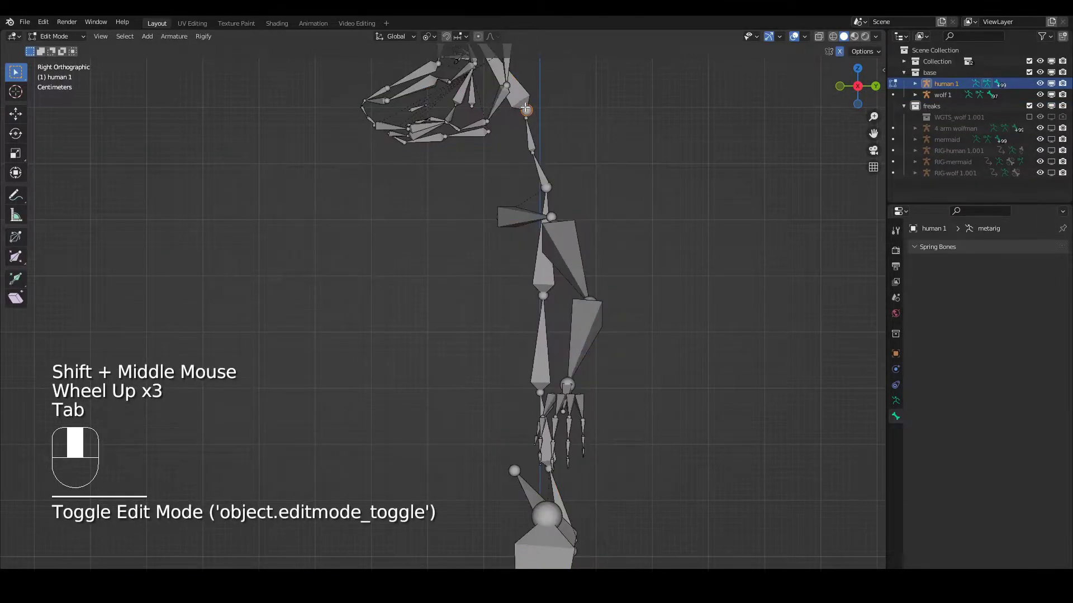
pyautogui.click(525, 108)
pyautogui.keyDown('shift'); pyautogui.click(527, 136); pyautogui.keyUp('shift')
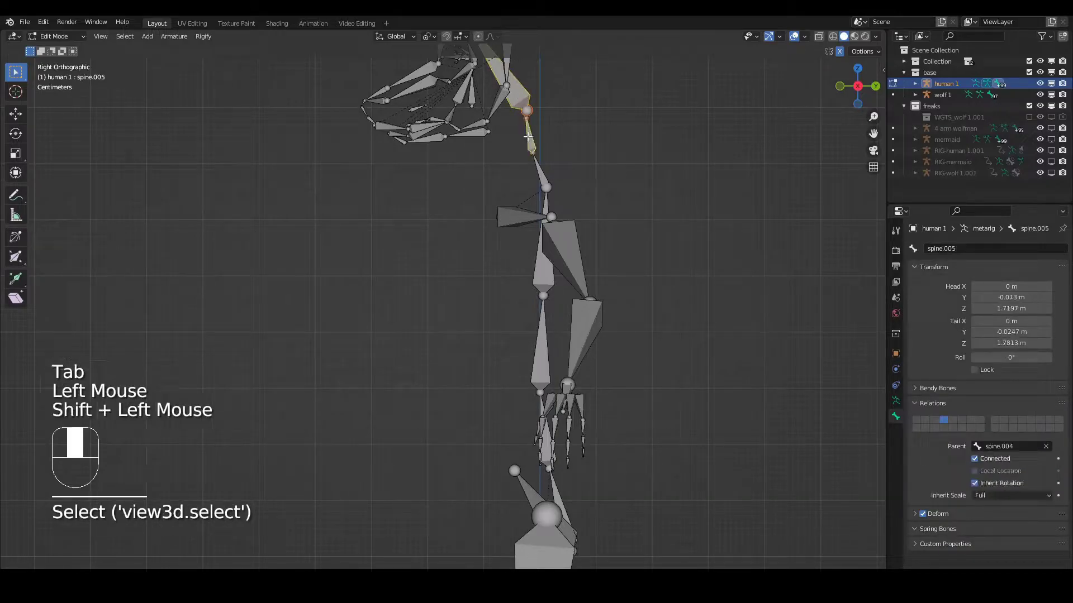
pyautogui.click(525, 99)
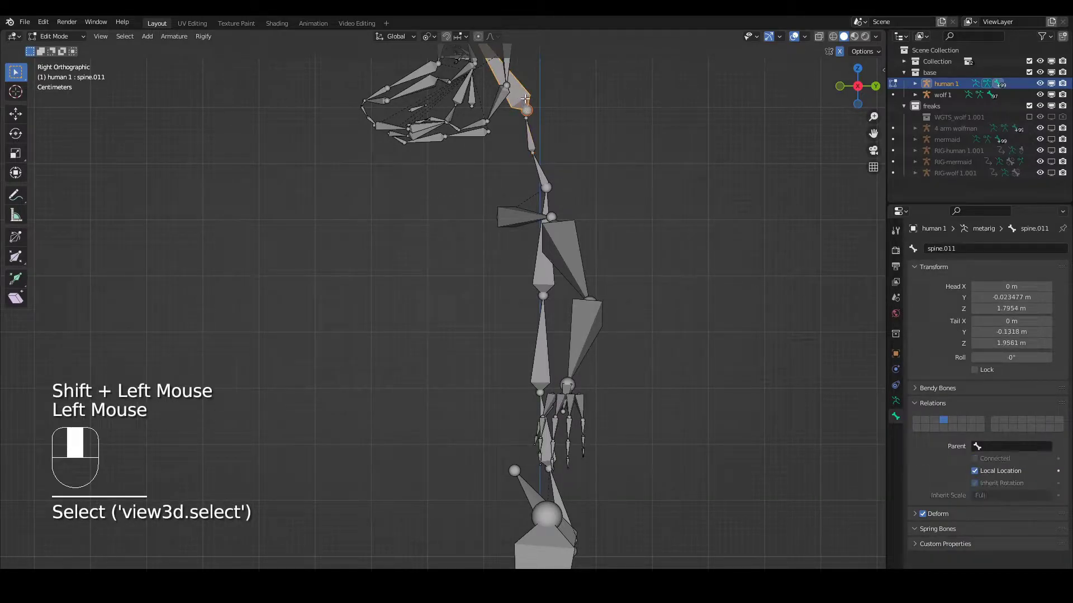
pyautogui.click(529, 137)
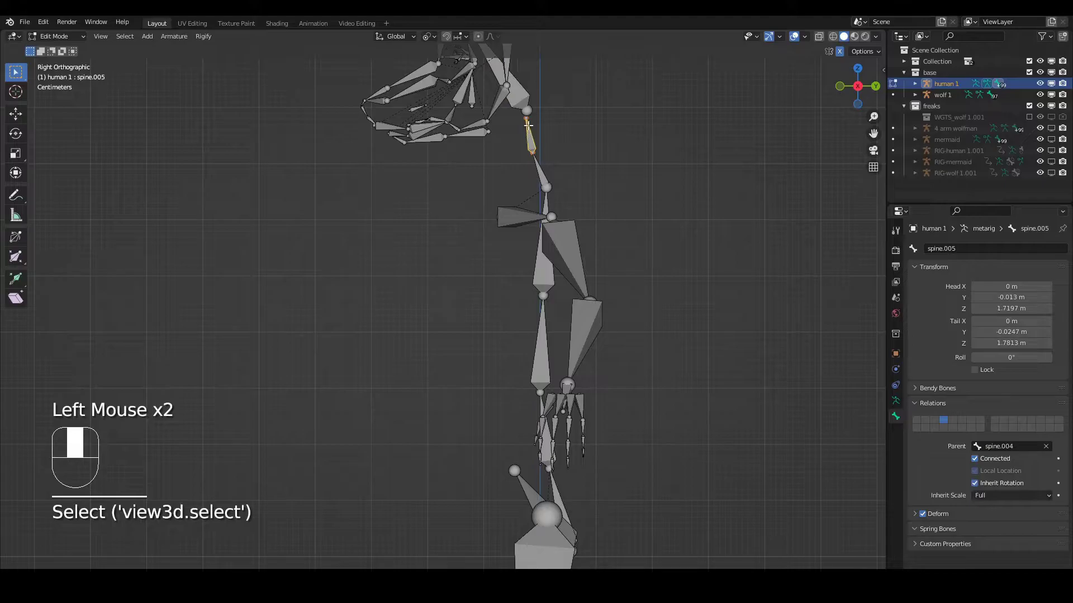
pyautogui.click(520, 97)
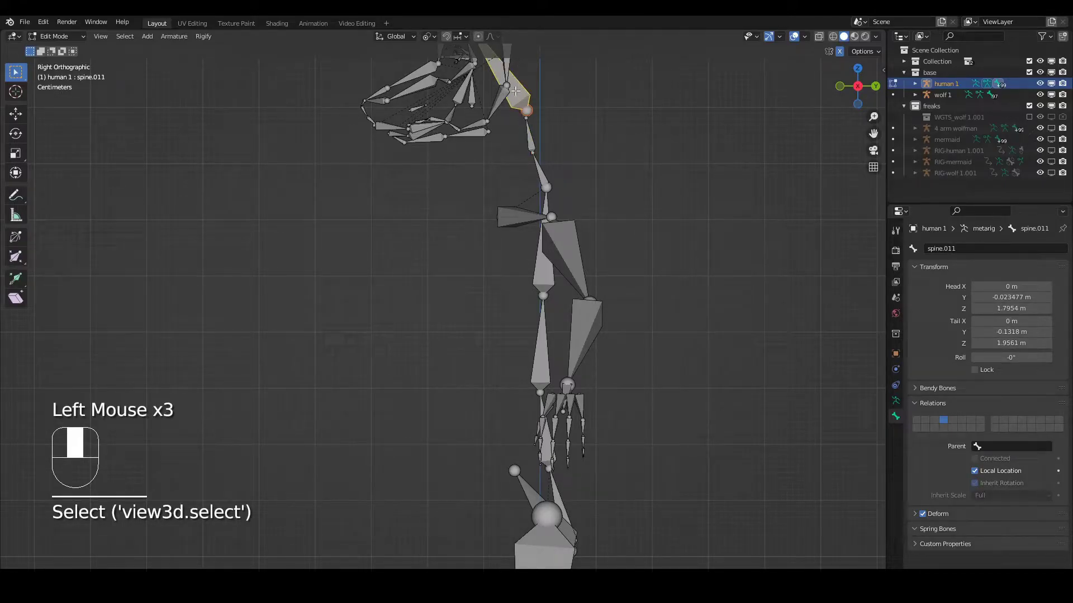
pyautogui.click(531, 144)
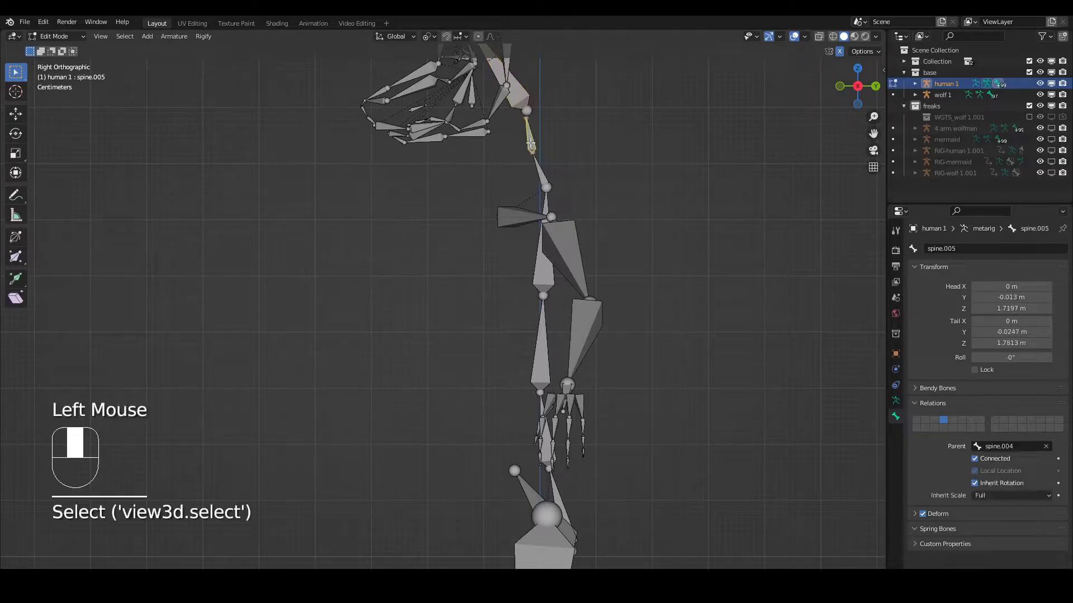
pyautogui.keyDown('shift'); pyautogui.moveTo(530, 144); pyautogui.dragTo(507, 194, button='middle'); pyautogui.keyUp('shift')
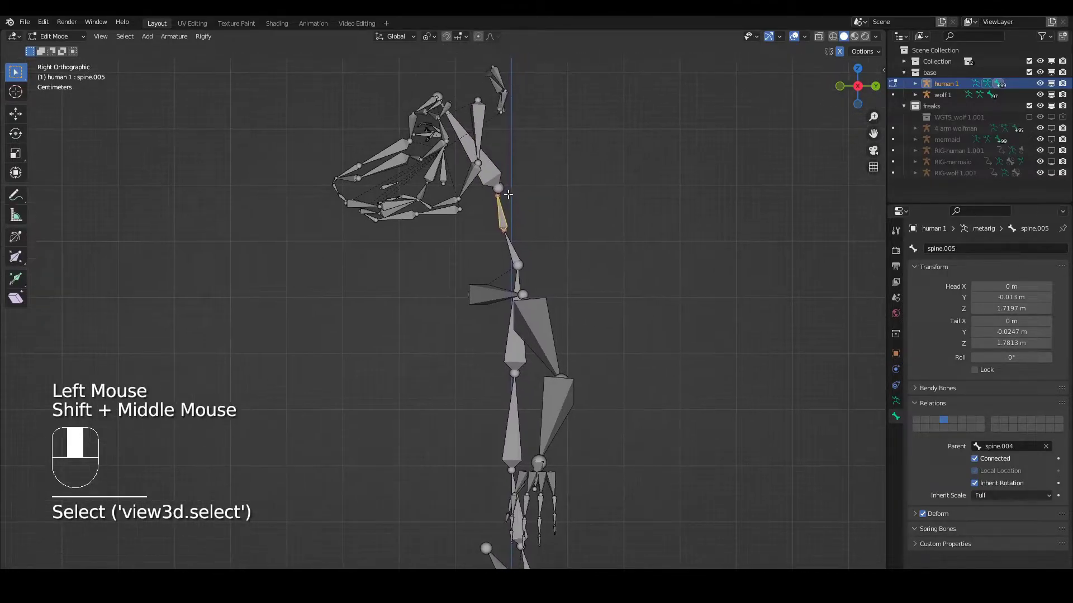
pyautogui.scroll(2, 508, 190)
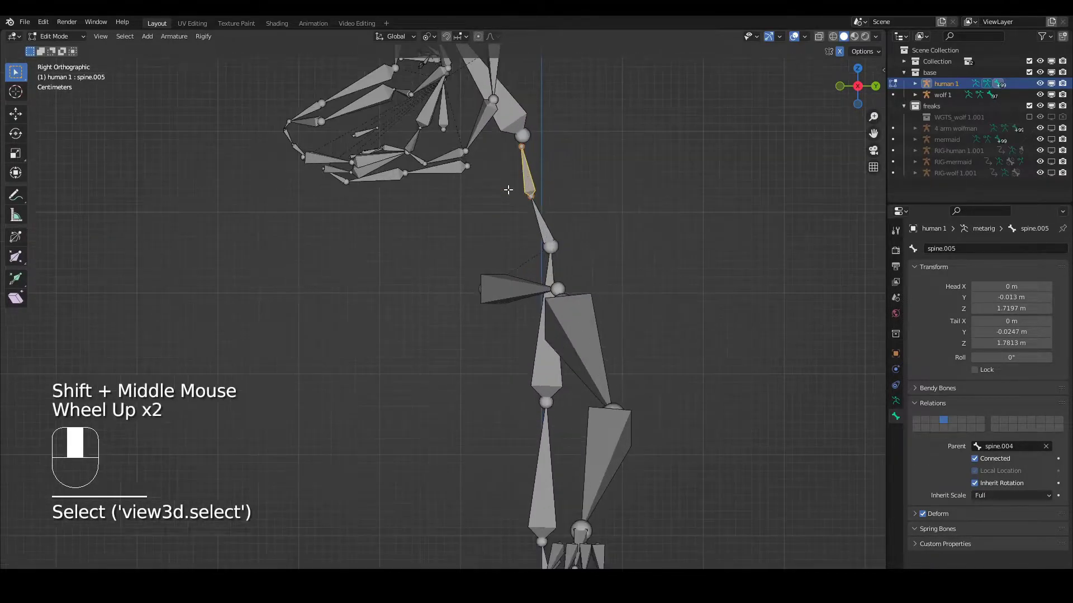
pyautogui.click(524, 135)
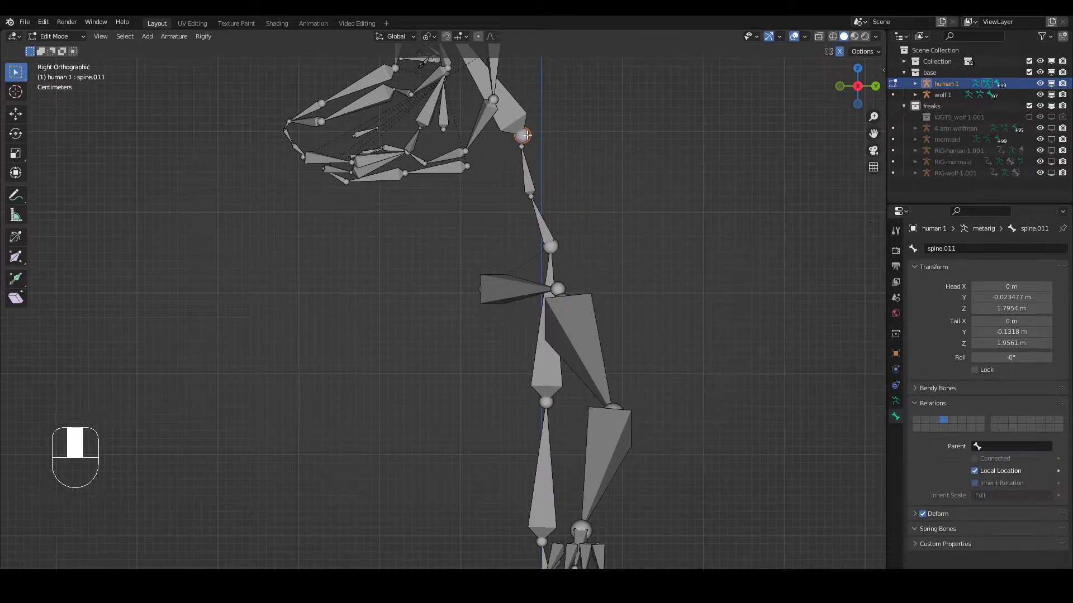
# Step: Try to parent the top neck bone spine.005 to the wolf head bone spine.011 as Connected, and undo it
pyautogui.click(524, 166)
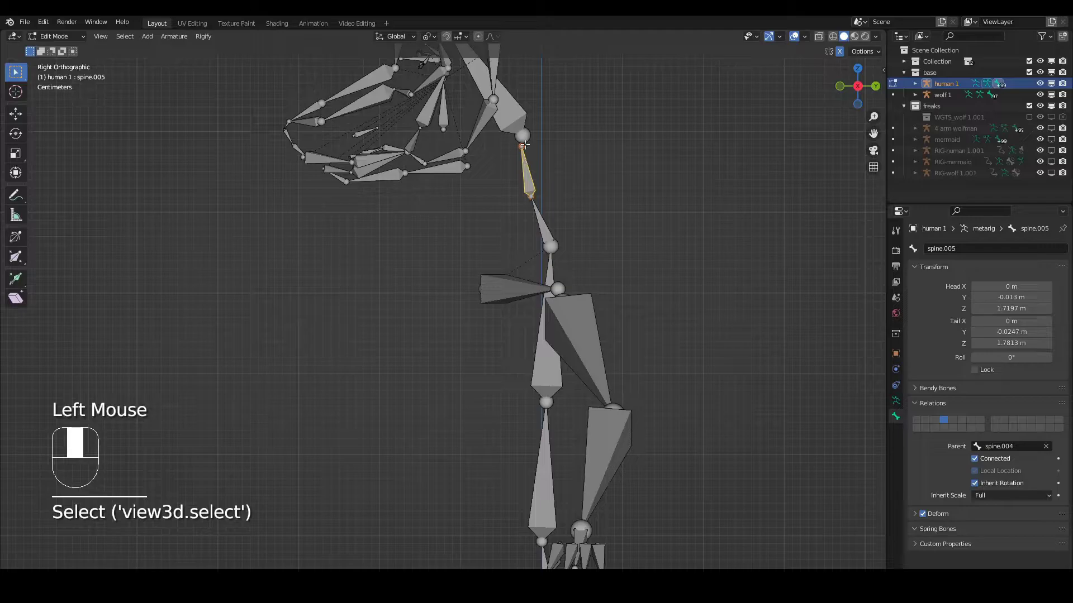
pyautogui.keyDown('shift'); pyautogui.click(514, 116); pyautogui.keyUp('shift')
pyautogui.keyDown('shift'); pyautogui.moveTo(526, 180); pyautogui.dragTo(534, 227, button='middle'); pyautogui.keyUp('shift')
pyautogui.hotkey('ctrl', 'p')
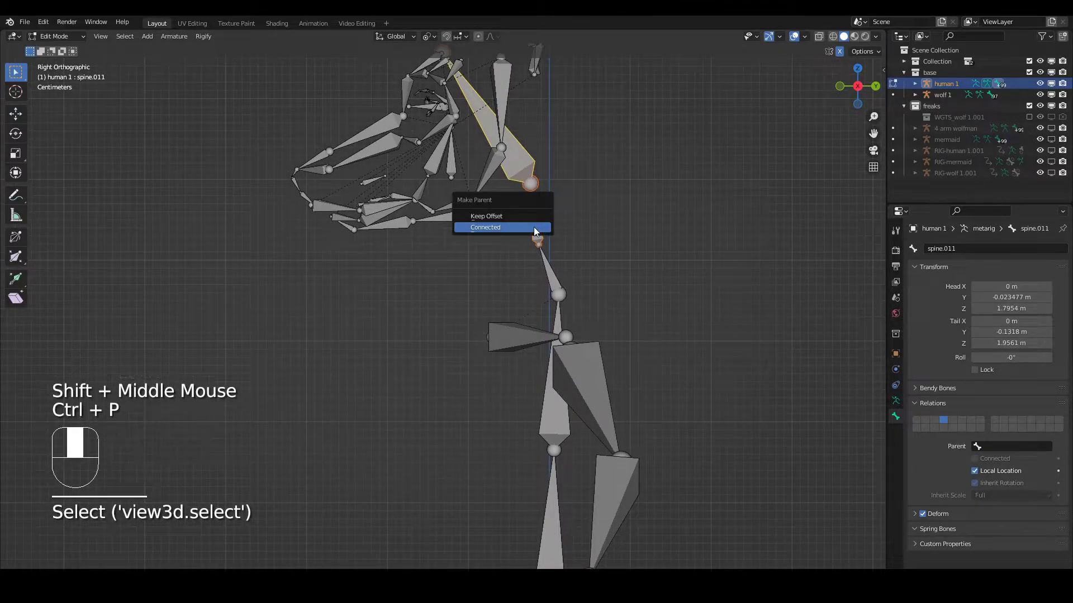
pyautogui.click(533, 228)
pyautogui.keyDown('shift'); pyautogui.moveTo(448, 86); pyautogui.dragTo(466, 182, button='middle'); pyautogui.keyUp('shift')
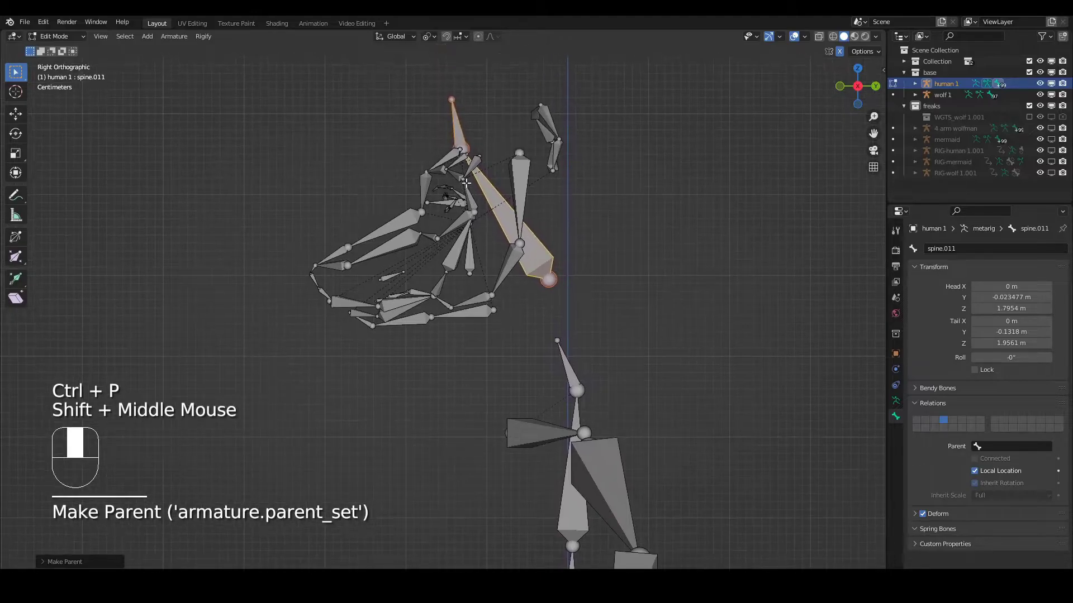
pyautogui.hotkey('ctrl', 'z')
# Step: Try the reverse Connected parenting, with head bone spine.011 as the child of neck bone spine.005, and undo it
pyautogui.keyDown('shift'); pyautogui.moveTo(569, 223); pyautogui.dragTo(519, 174, button='middle'); pyautogui.keyUp('shift')
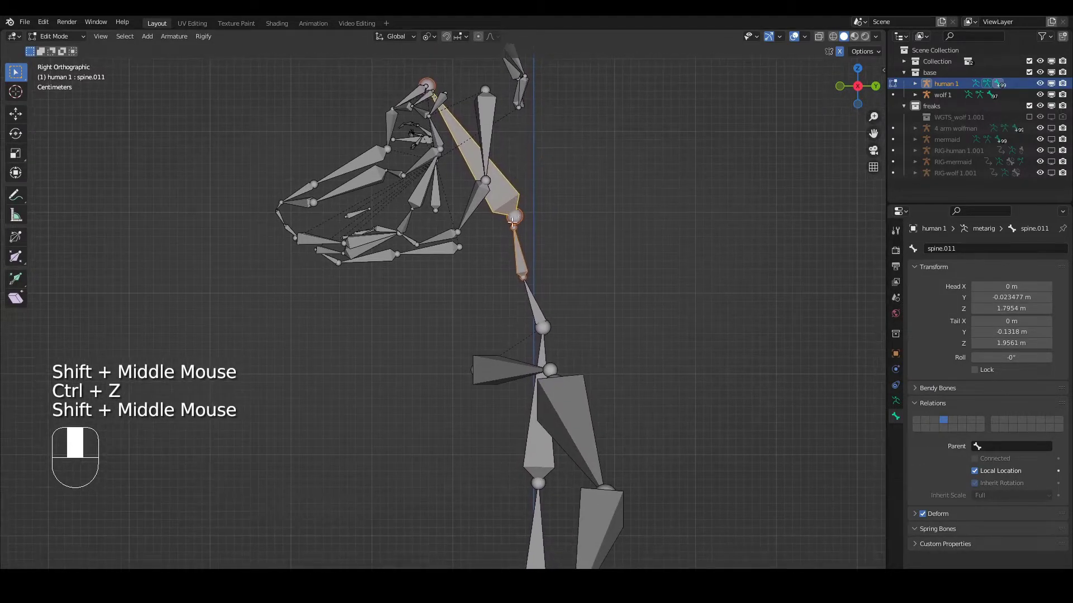
pyautogui.click(496, 179)
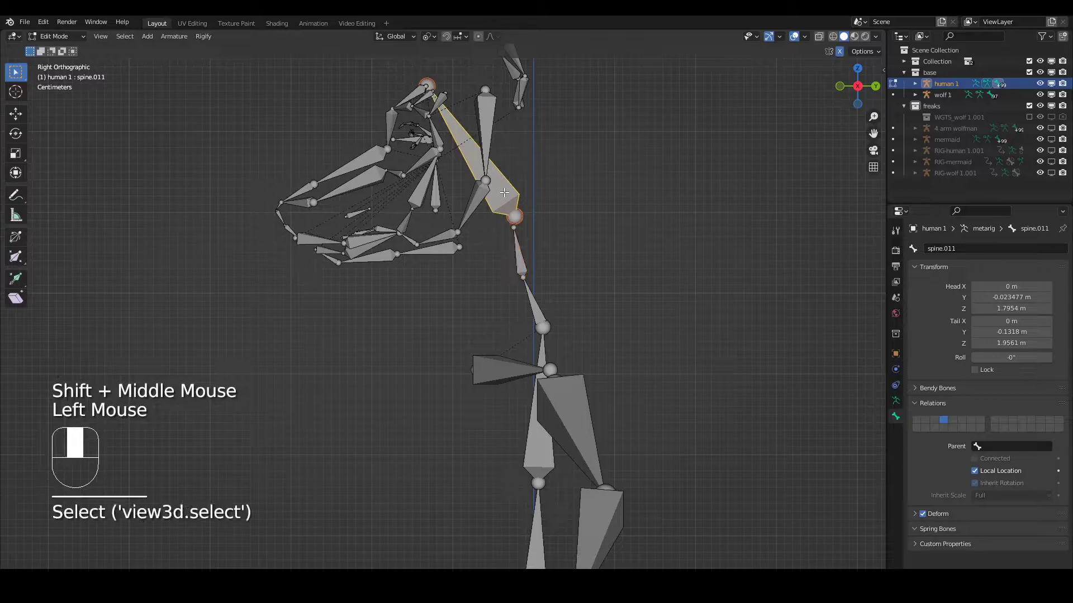
pyautogui.keyDown('shift'); pyautogui.click(518, 253); pyautogui.keyUp('shift')
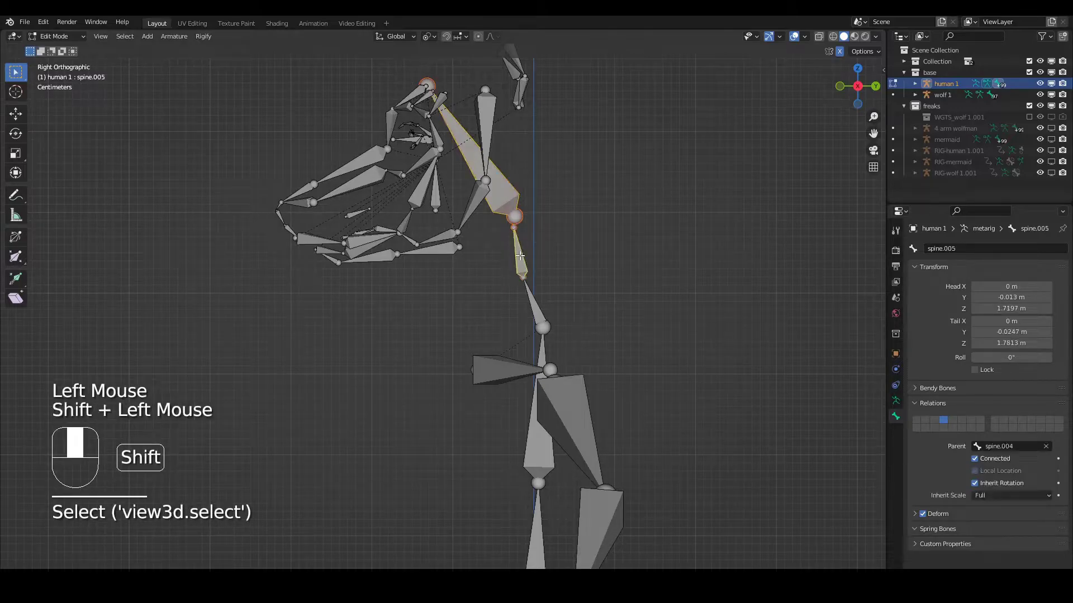
pyautogui.hotkey('ctrl', 'p')
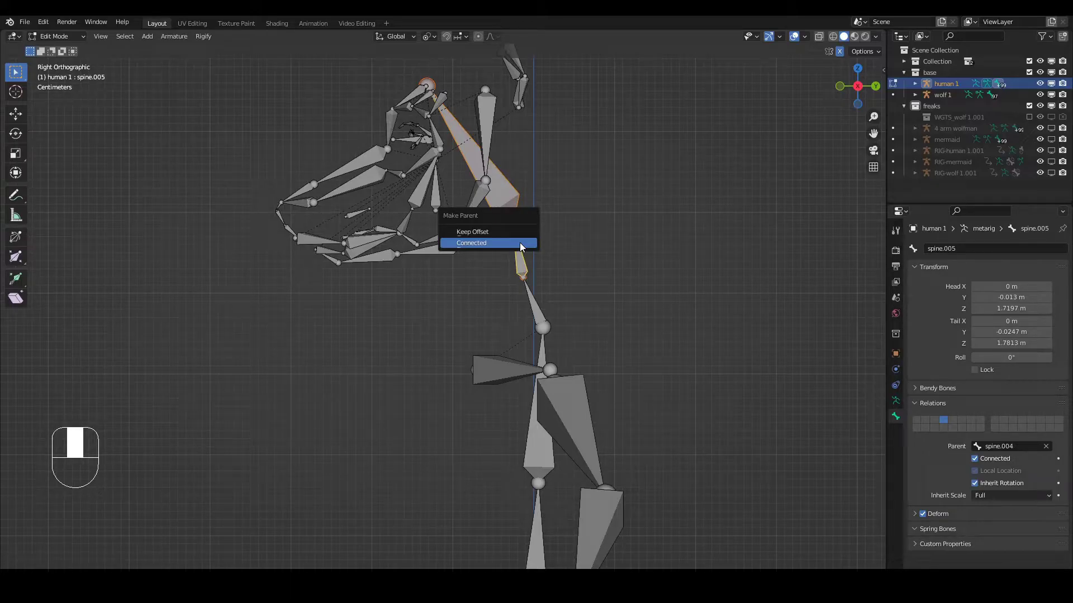
pyautogui.click(519, 242)
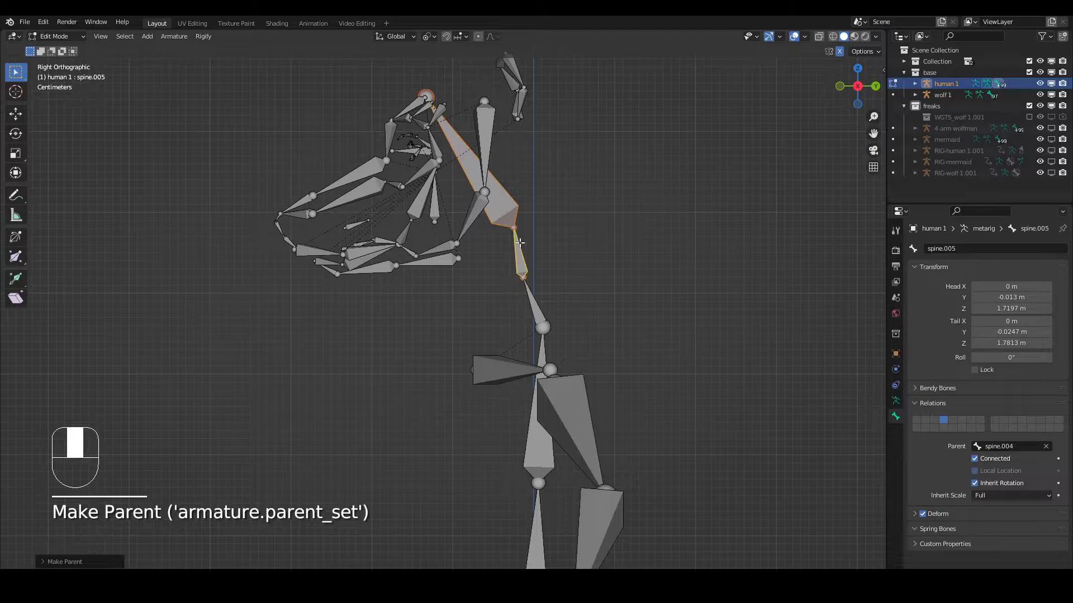
pyautogui.hotkey('ctrl', 'z')
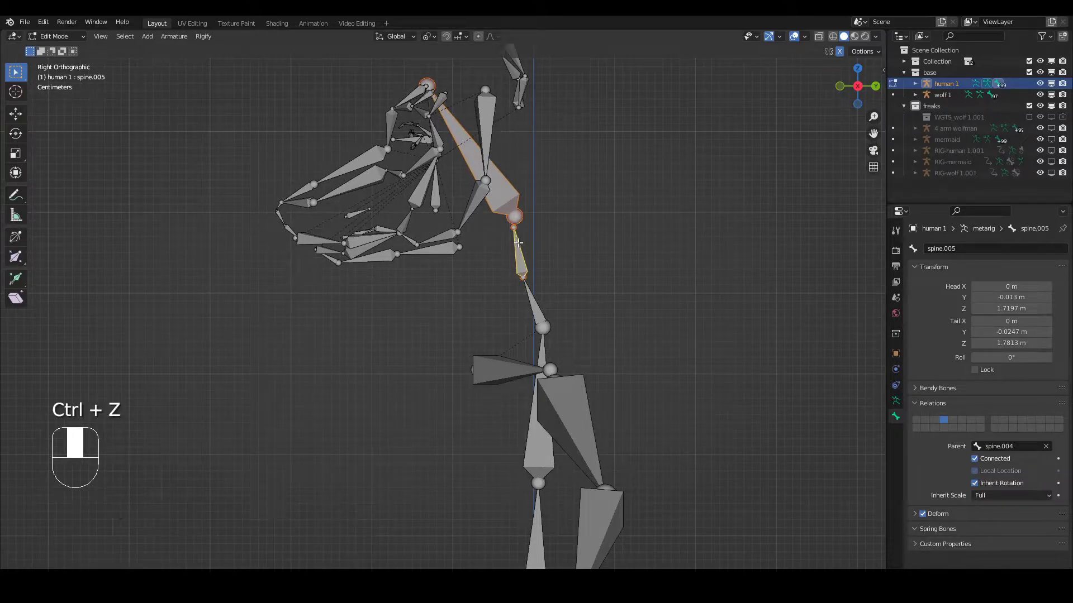
# Step: In the wolf head bone spine.011's relations, set the parent to spine.005 and enable Connected
pyautogui.click(505, 207)
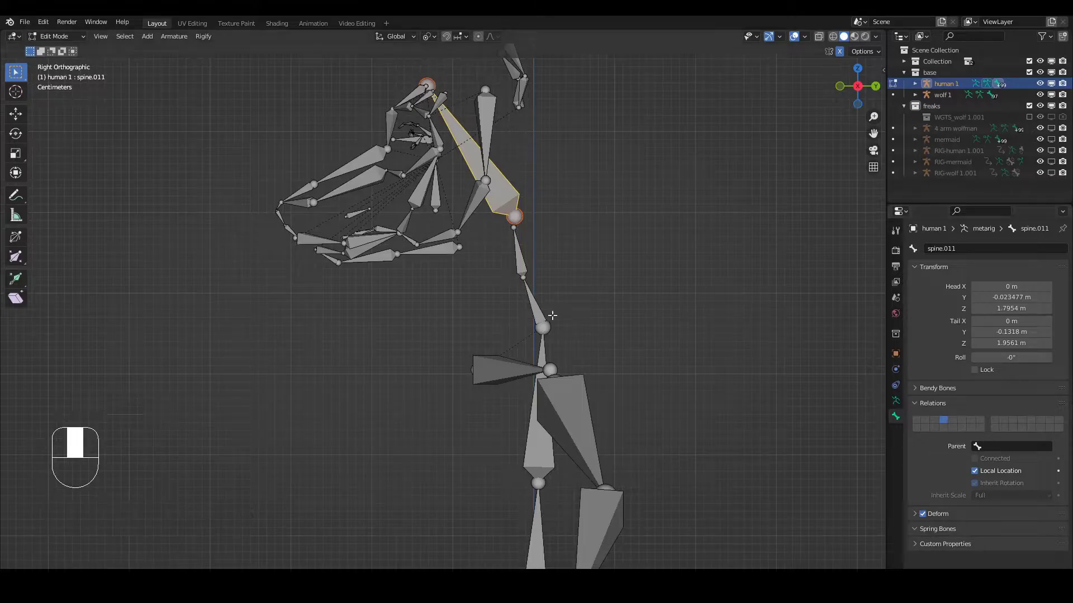
pyautogui.click(522, 265)
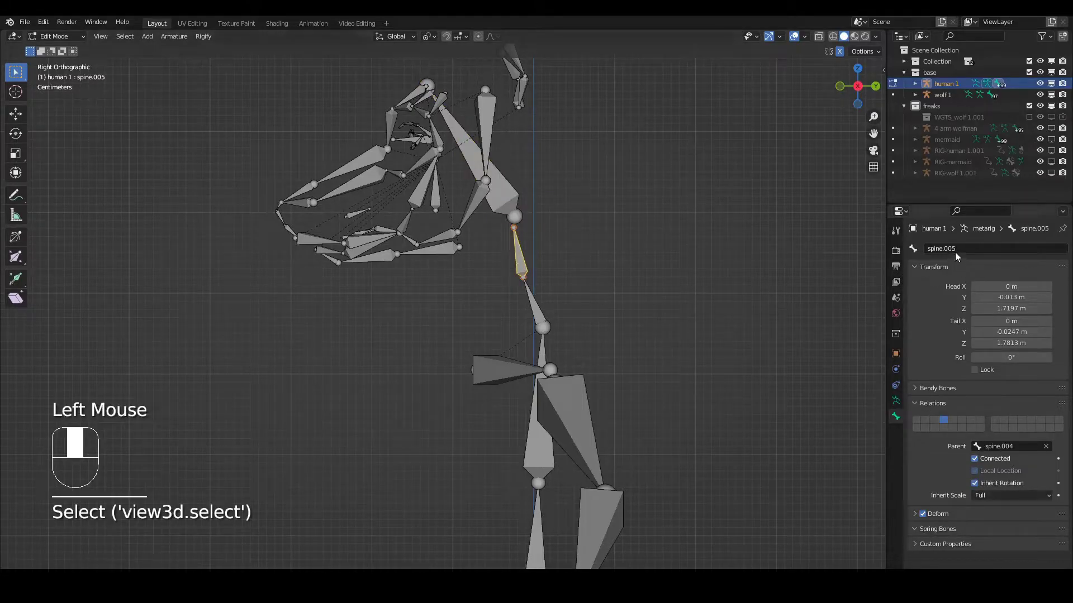
pyautogui.click(506, 206)
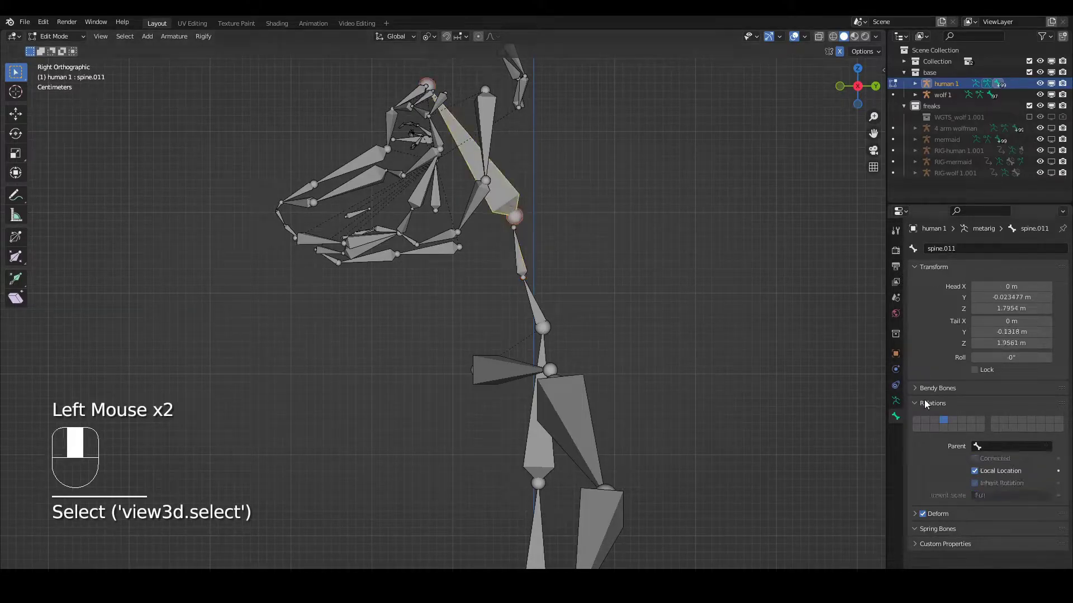
pyautogui.click(1003, 446)
pyautogui.write('spine.005')
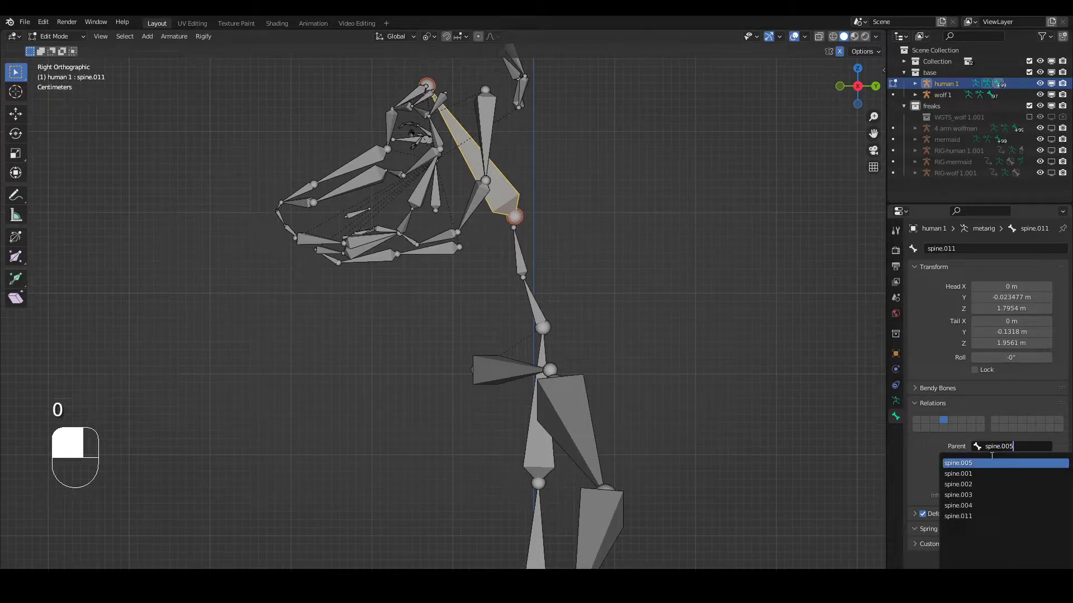
pyautogui.click(993, 463)
pyautogui.click(975, 459)
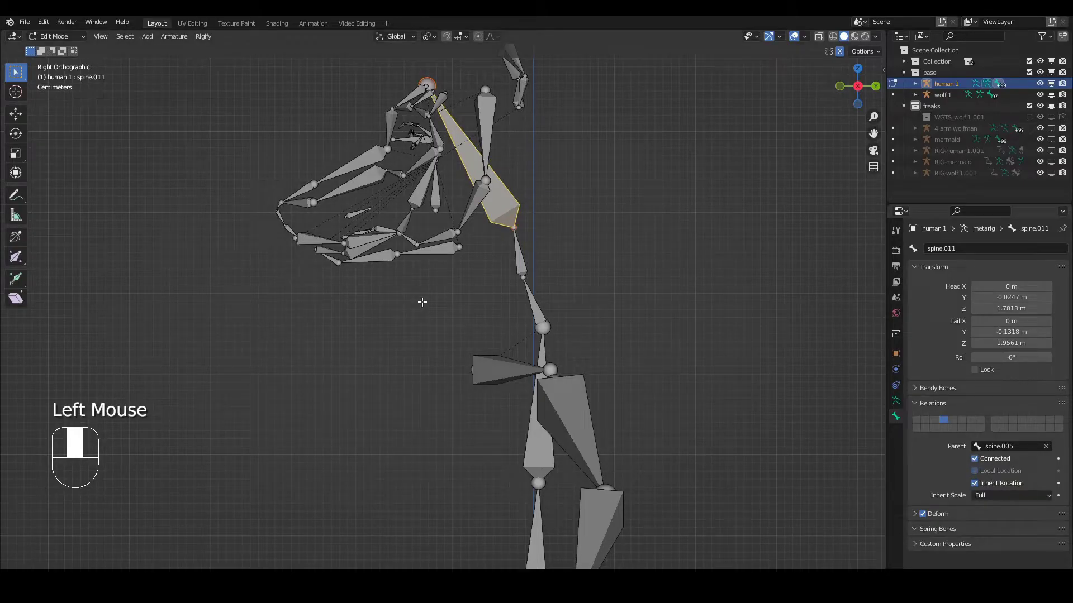
# Step: Return to Object Mode and hide the wolf 1 metarig in the viewport
pyautogui.press('Tab')
pyautogui.scroll(-4, 425, 307)
pyautogui.moveTo(428, 312); pyautogui.dragTo(536, 330, button='middle')
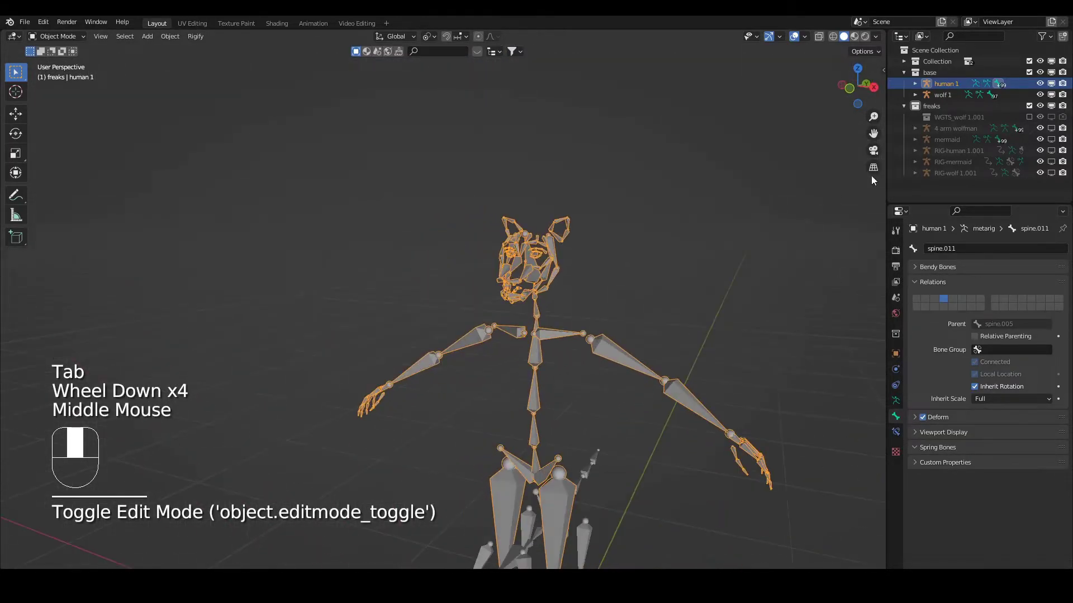
pyautogui.click(1050, 94)
pyautogui.keyDown('shift'); pyautogui.scroll(1, 692, 383); pyautogui.keyUp('shift')
pyautogui.keyDown('shift'); pyautogui.moveTo(692, 383); pyautogui.dragTo(672, 321, button='middle'); pyautogui.keyUp('shift')
# Step: Upgrade the old face rig of the human 1 metarig with Rigify
pyautogui.click(895, 400)
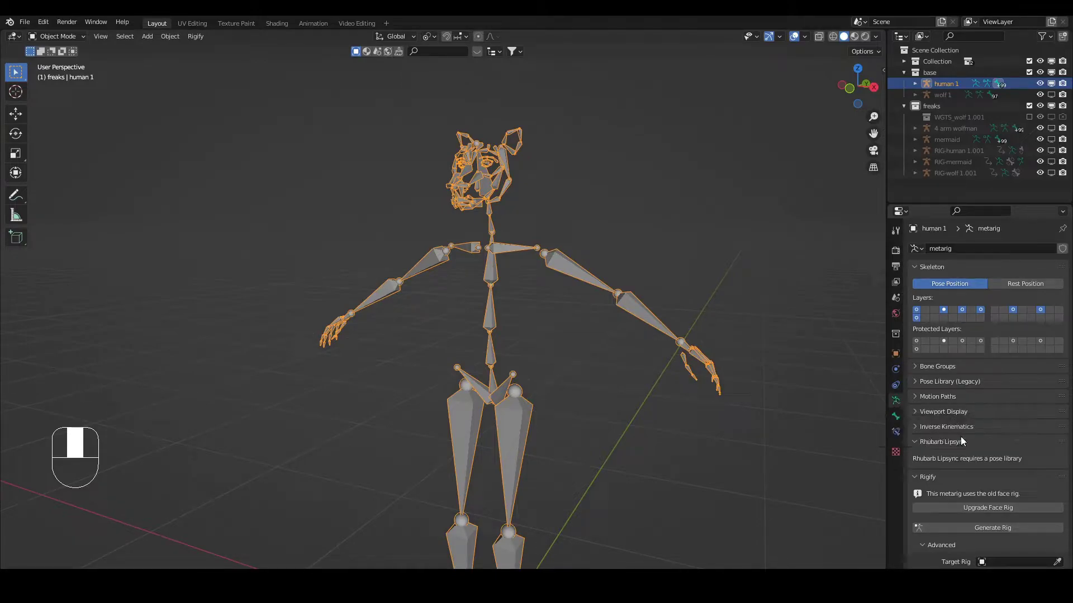
pyautogui.click(988, 505)
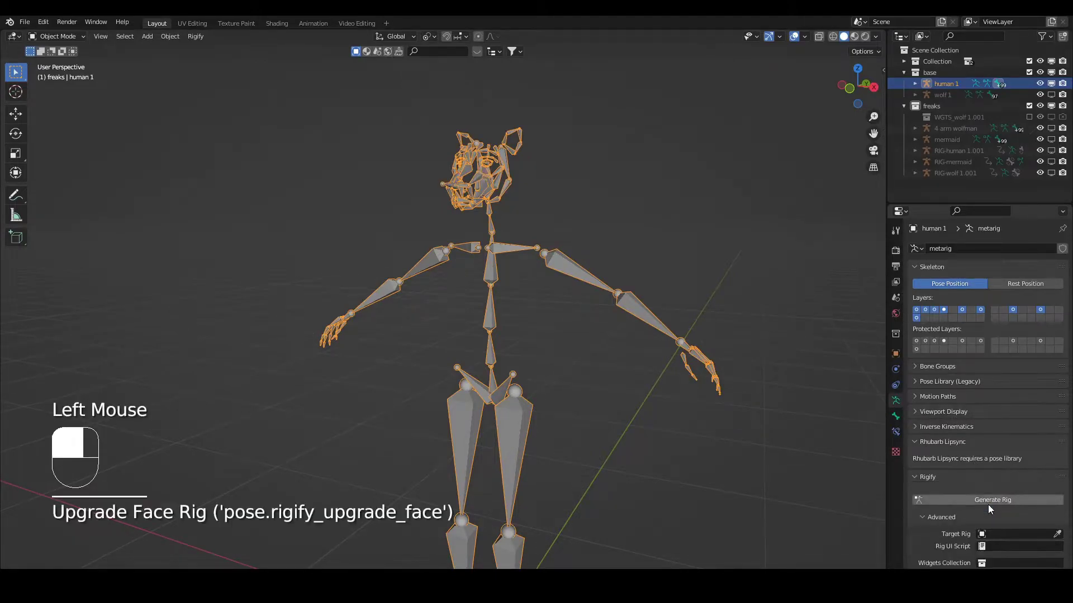
# Step: Generate a test Rigify rig from the human 1 metarig, look it over and undo the generation
pyautogui.click(984, 500)
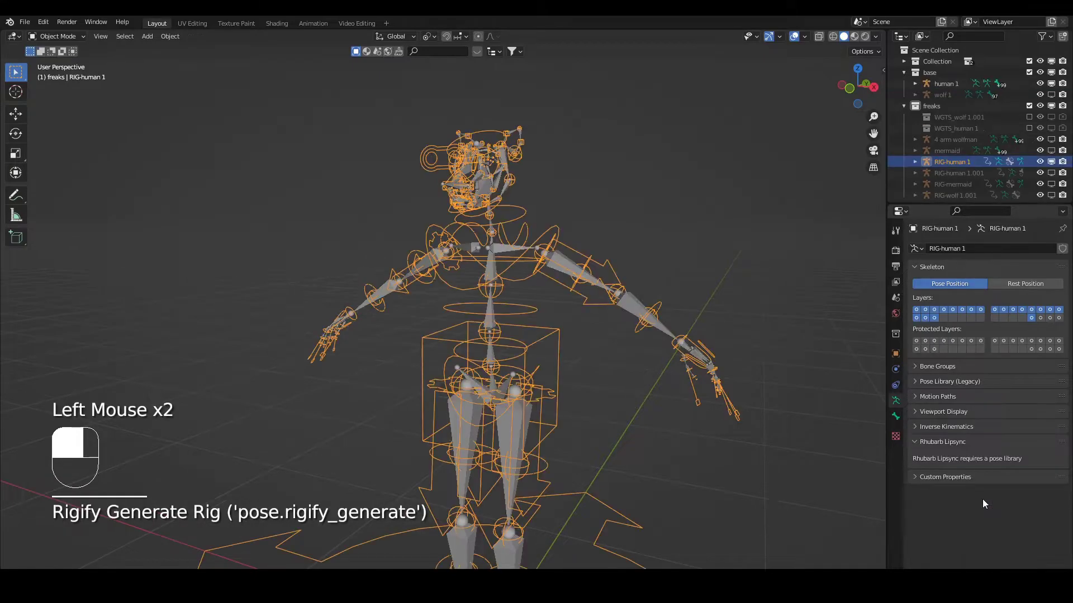
pyautogui.moveTo(523, 317); pyautogui.dragTo(551, 262, button='middle')
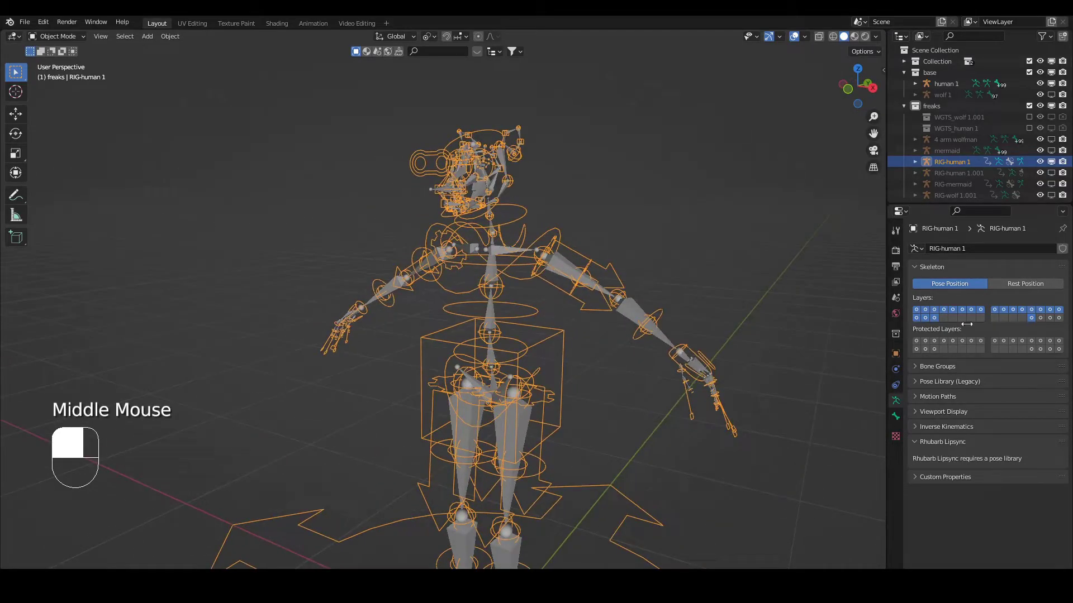
pyautogui.hotkey('ctrl', 'z')
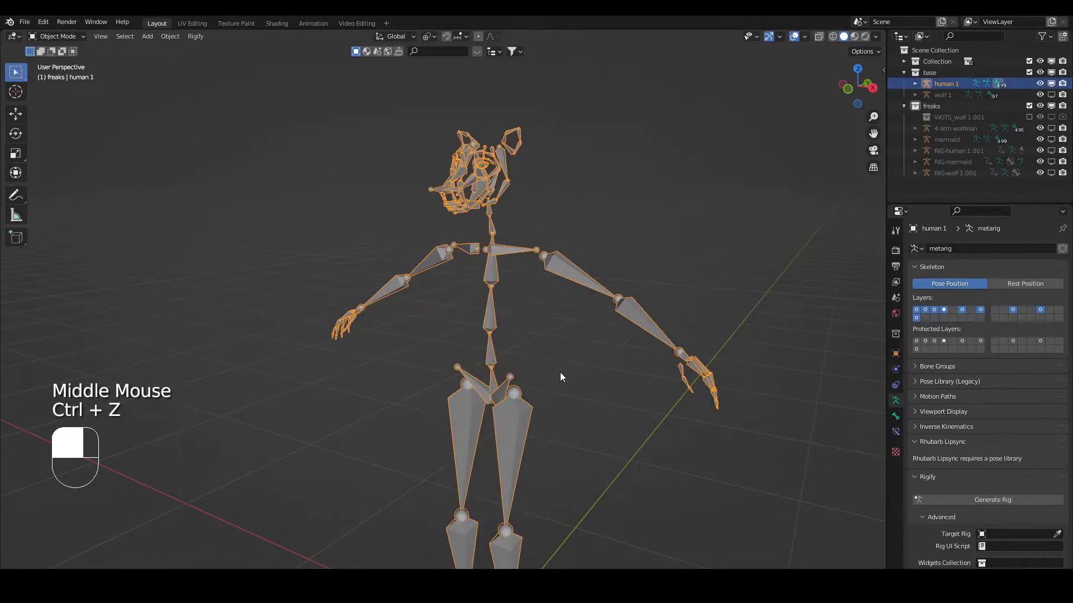
# Step: Show the wolf 1 metarig in the viewport again and enter its Edit Mode
pyautogui.click(1051, 94)
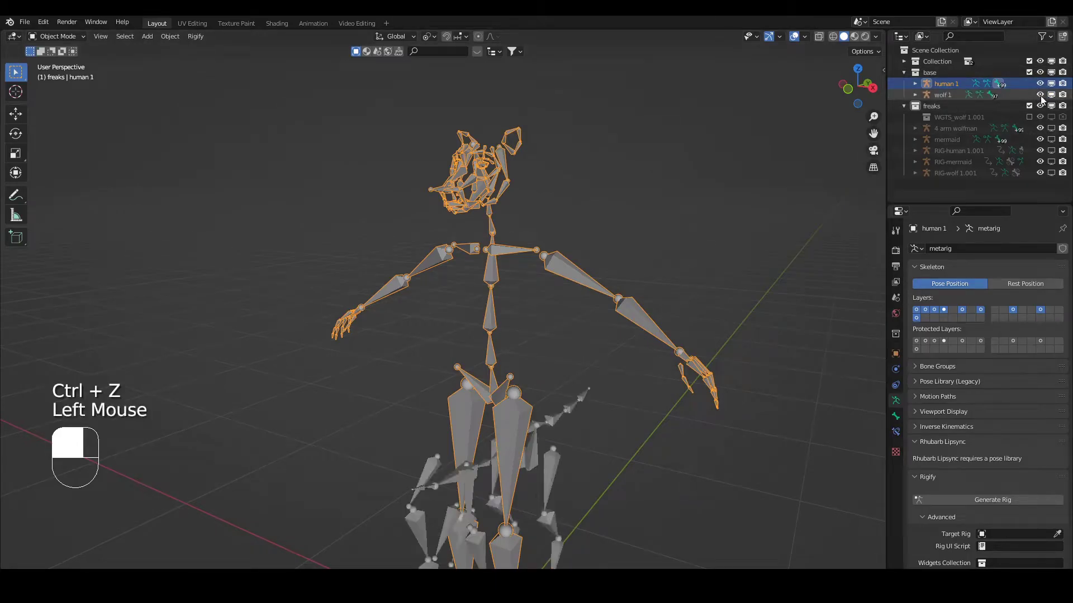
pyautogui.click(973, 96)
pyautogui.moveTo(585, 419); pyautogui.dragTo(524, 427, button='middle')
pyautogui.press('Tab')
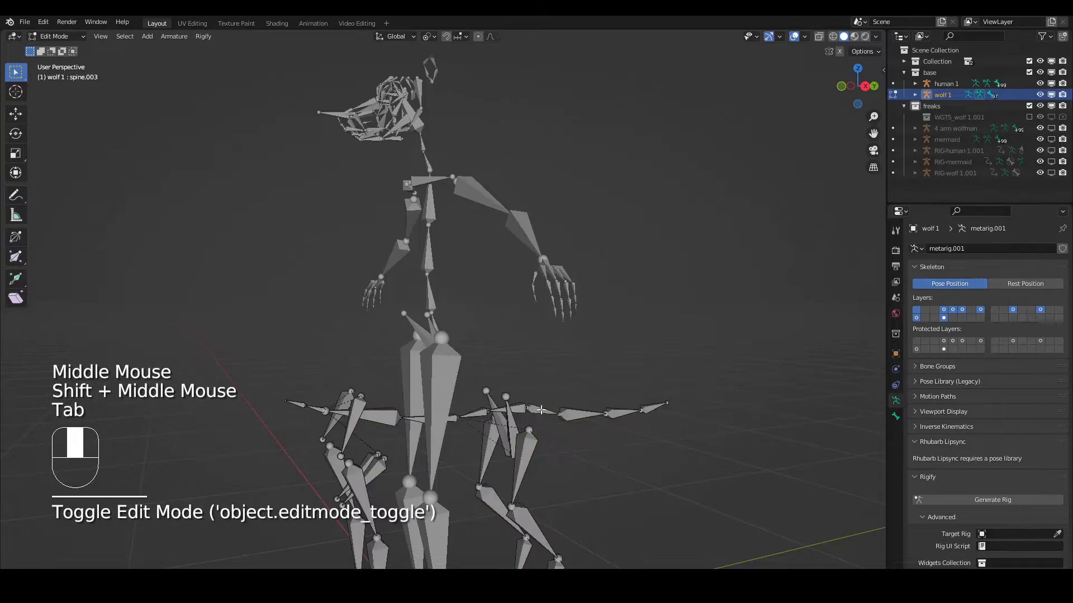
# Step: Separate the wolf's four tail bones into their own armature and select that armature in Object Mode
pyautogui.click(542, 411)
pyautogui.keyDown('ctrl'); pyautogui.click(664, 405); pyautogui.keyUp('ctrl')
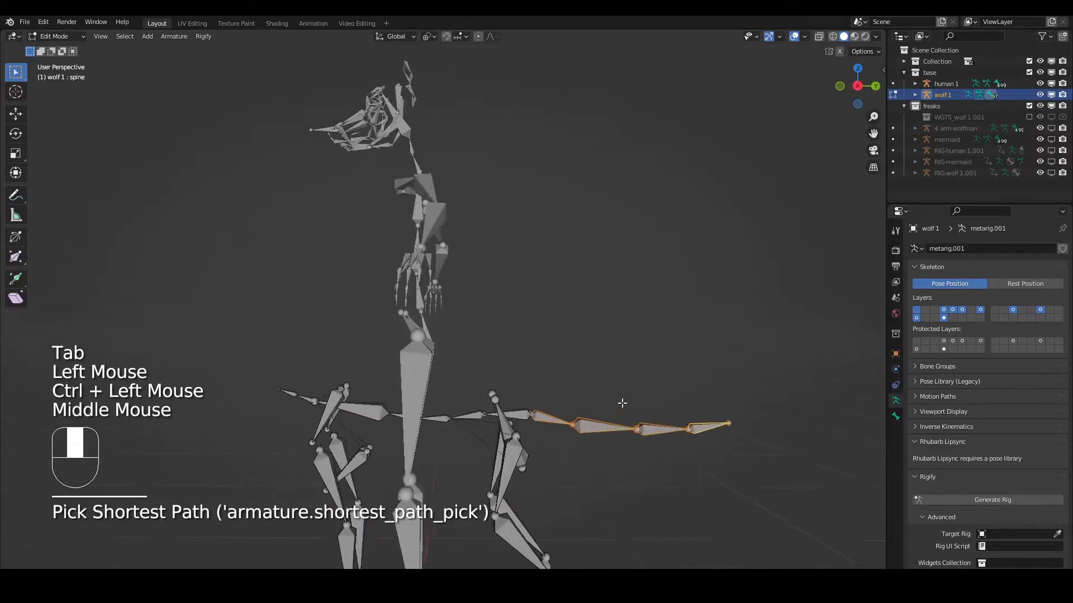
pyautogui.moveTo(622, 403); pyautogui.dragTo(689, 433, button='middle')
pyautogui.press('p')
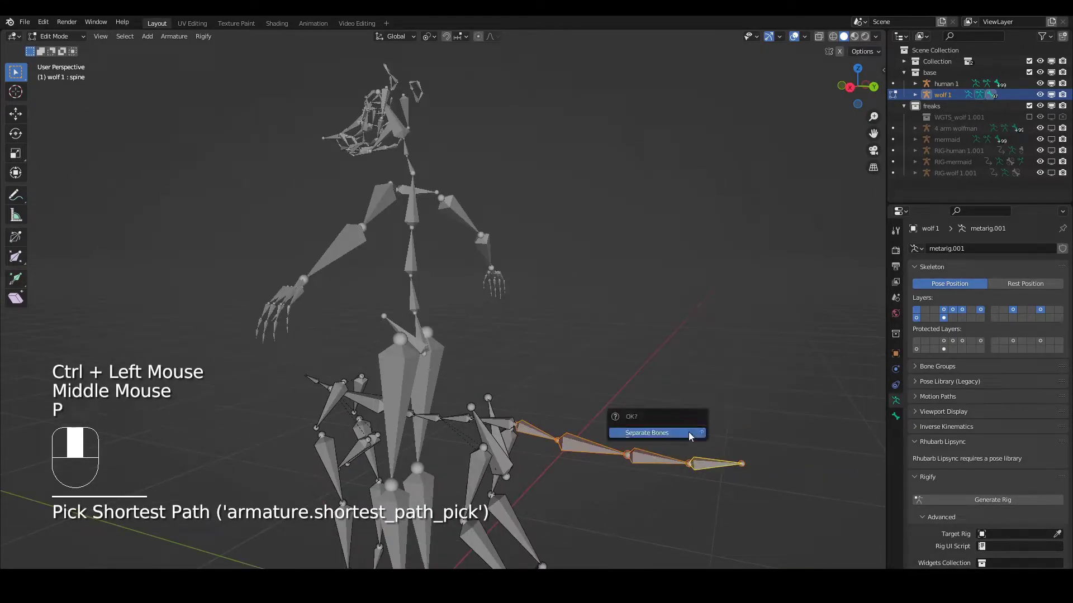
pyautogui.click(691, 433)
pyautogui.press('Tab')
pyautogui.click(641, 454)
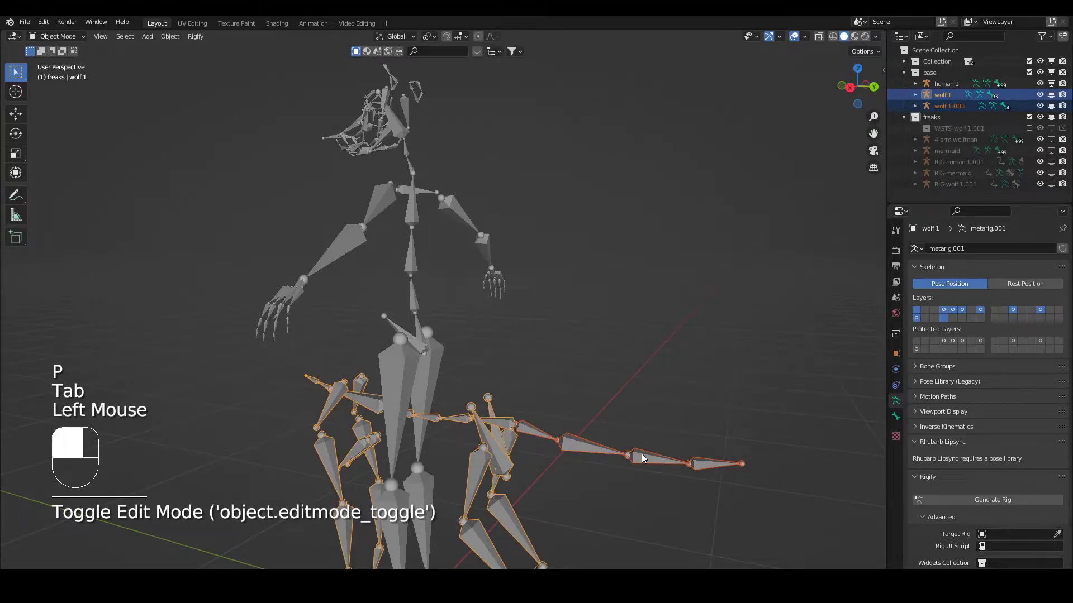
# Step: Hide the wolf 1 metarig in the viewport and select the separated tail armature wolf 1.001
pyautogui.click(477, 439)
pyautogui.click(523, 429)
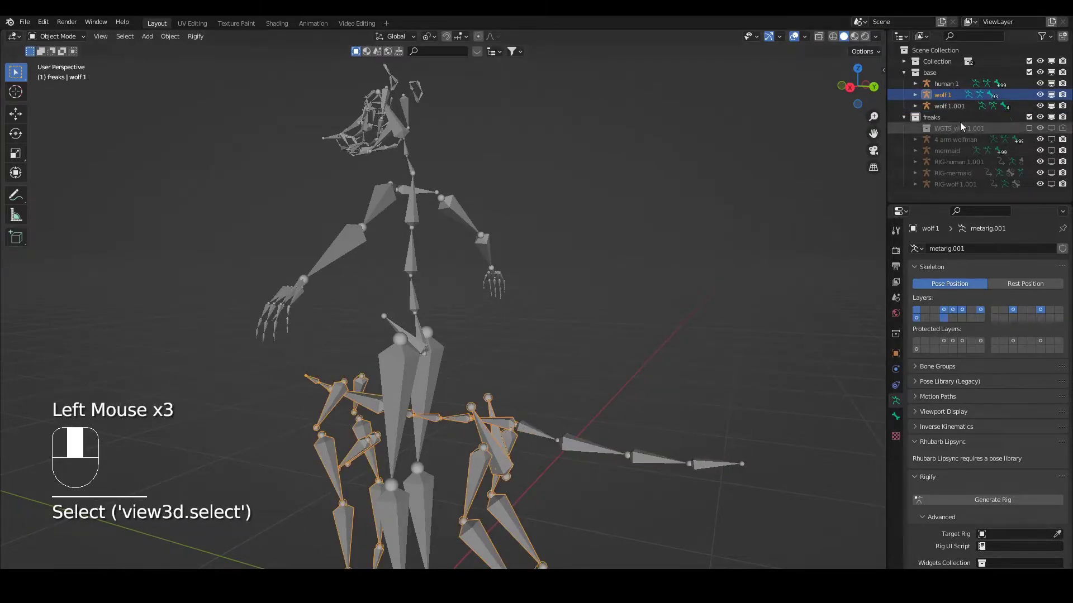
pyautogui.click(1051, 94)
pyautogui.click(584, 444)
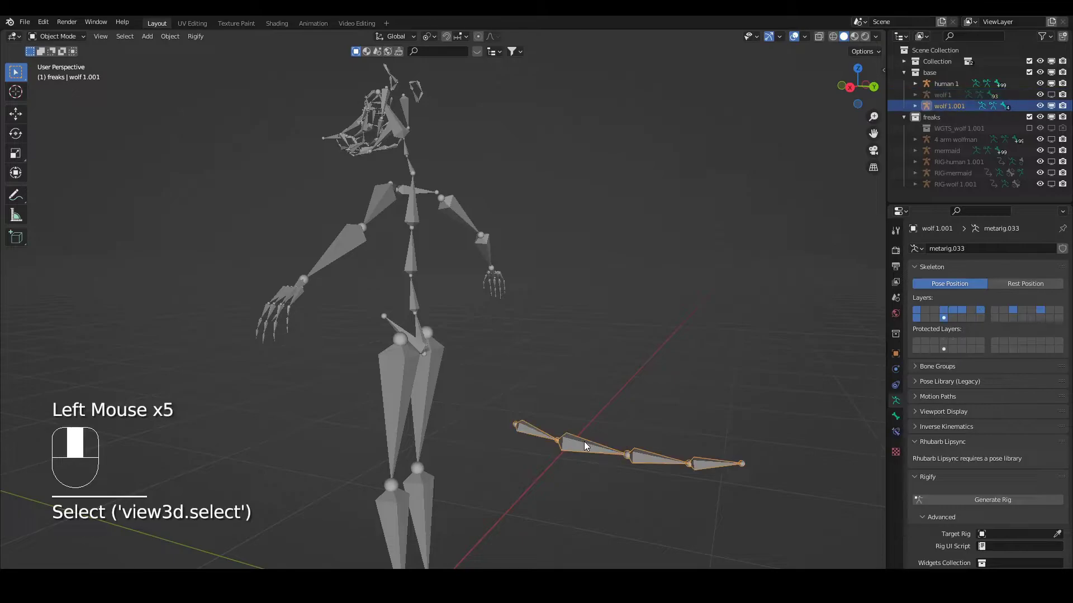
# Step: Move the separated tail armature in right side view to just behind the human metarig's hips
pyautogui.press('KP_3')
pyautogui.press('g')
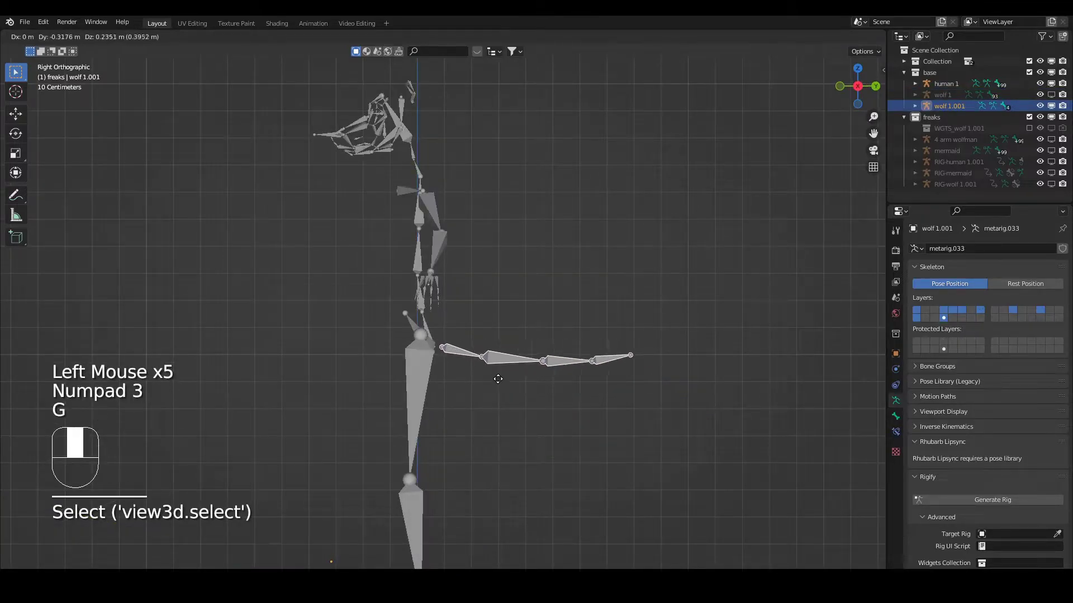
pyautogui.click(497, 378)
pyautogui.keyDown('shift'); pyautogui.moveTo(505, 347); pyautogui.dragTo(540, 357, button='middle'); pyautogui.keyUp('shift')
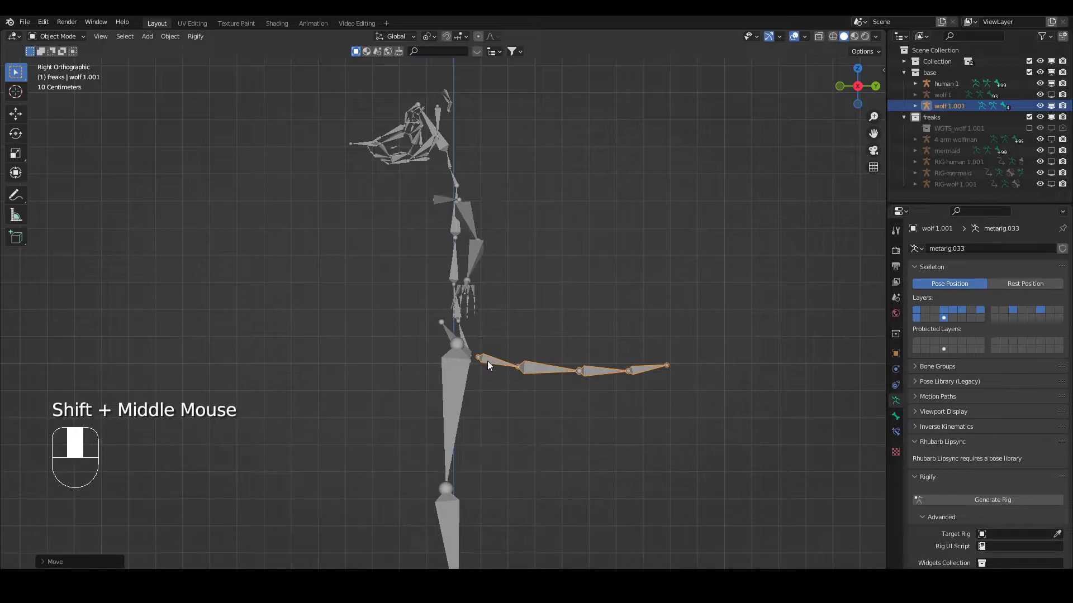
# Step: Try joining the separated tail armature into the human 1 metarig and undo the join
pyautogui.keyDown('shift'); pyautogui.click(464, 345); pyautogui.keyUp('shift')
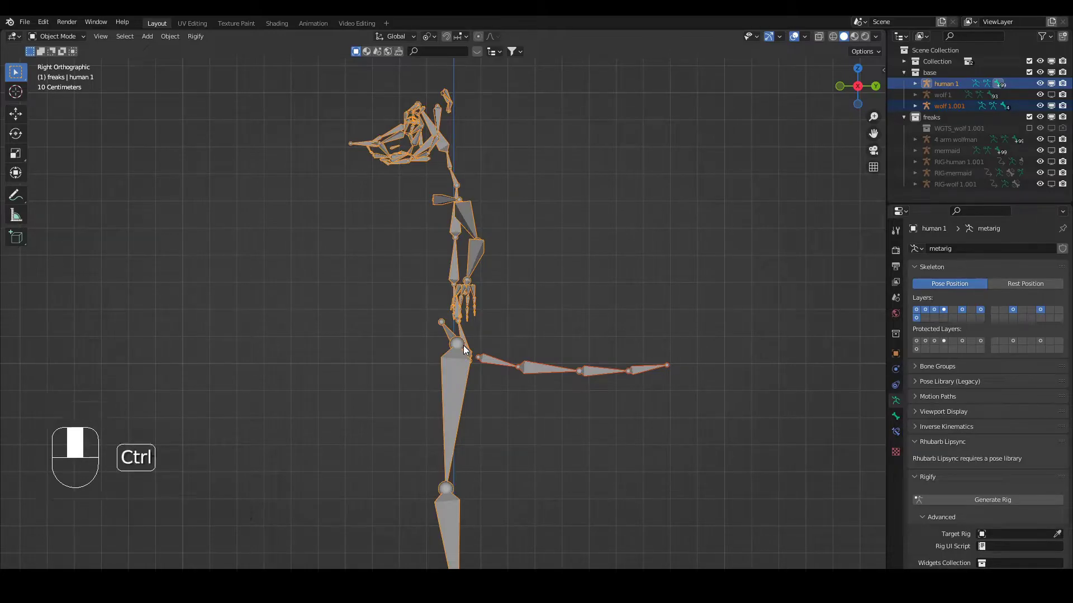
pyautogui.hotkey('ctrl', 'j')
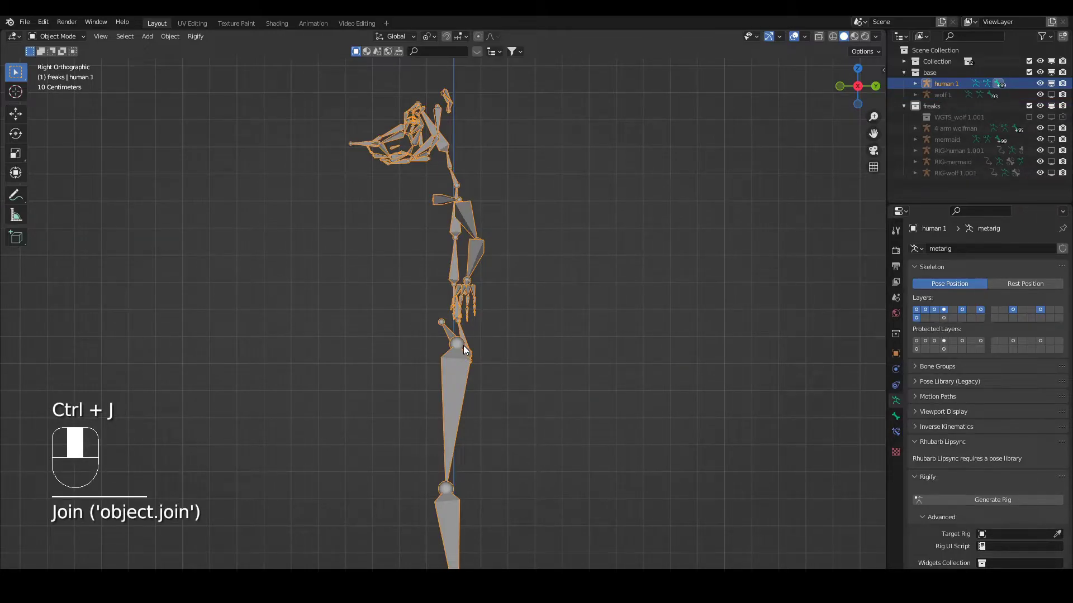
pyautogui.hotkey('ctrl', 'z')
pyautogui.hotkey('ctrl', 'z')
pyautogui.click(526, 371)
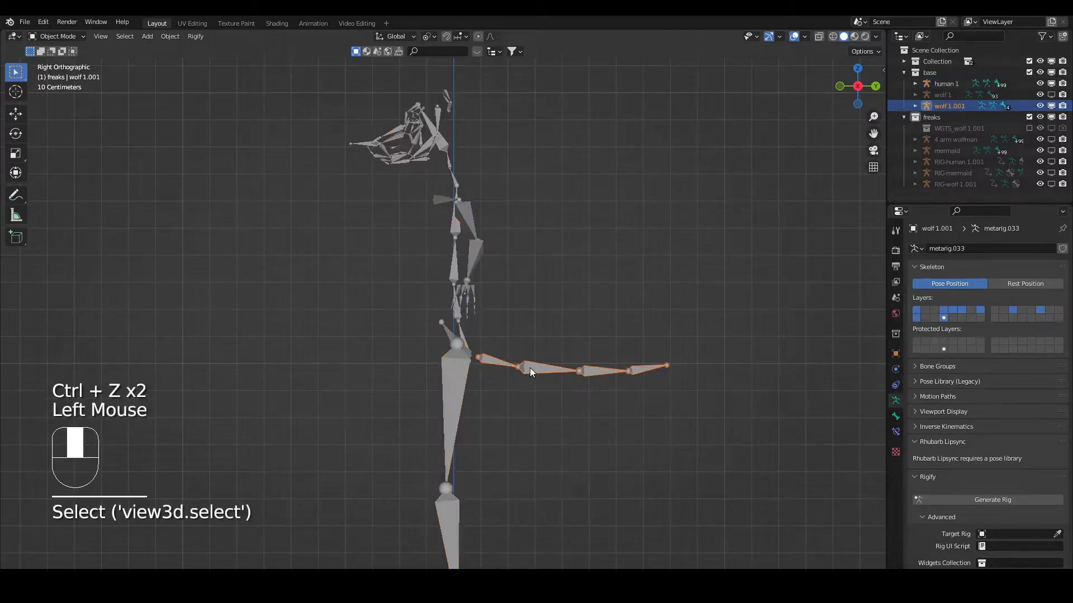
pyautogui.press('x')
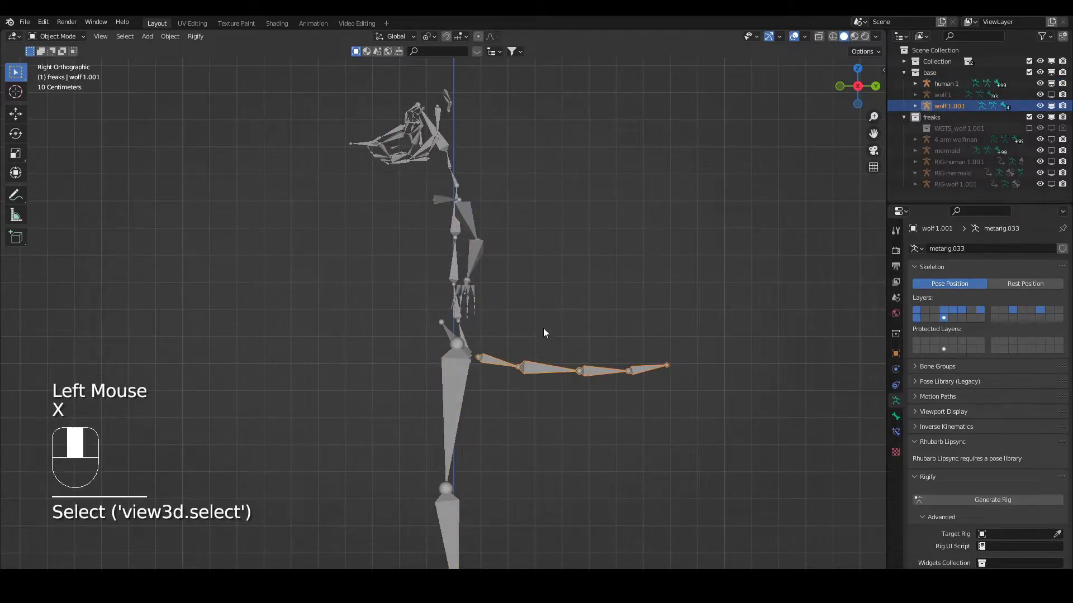
pyautogui.click(459, 307)
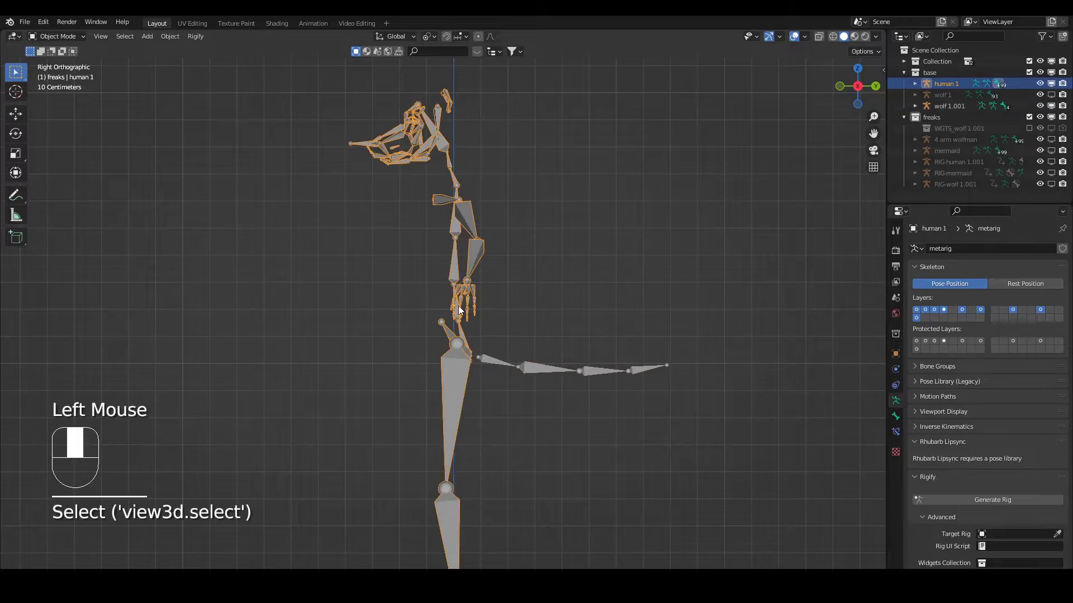
# Step: Examine the Rigify type and options of the separated tail's first bone in Pose Mode
pyautogui.click(487, 366)
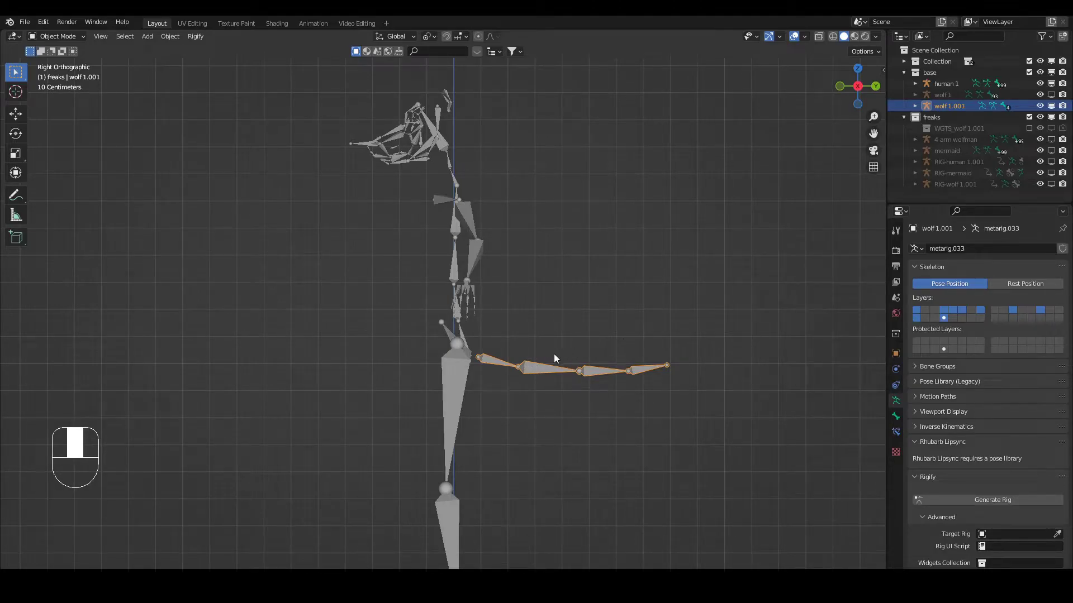
pyautogui.hotkey('ctrl', 'Tab')
pyautogui.click(499, 362)
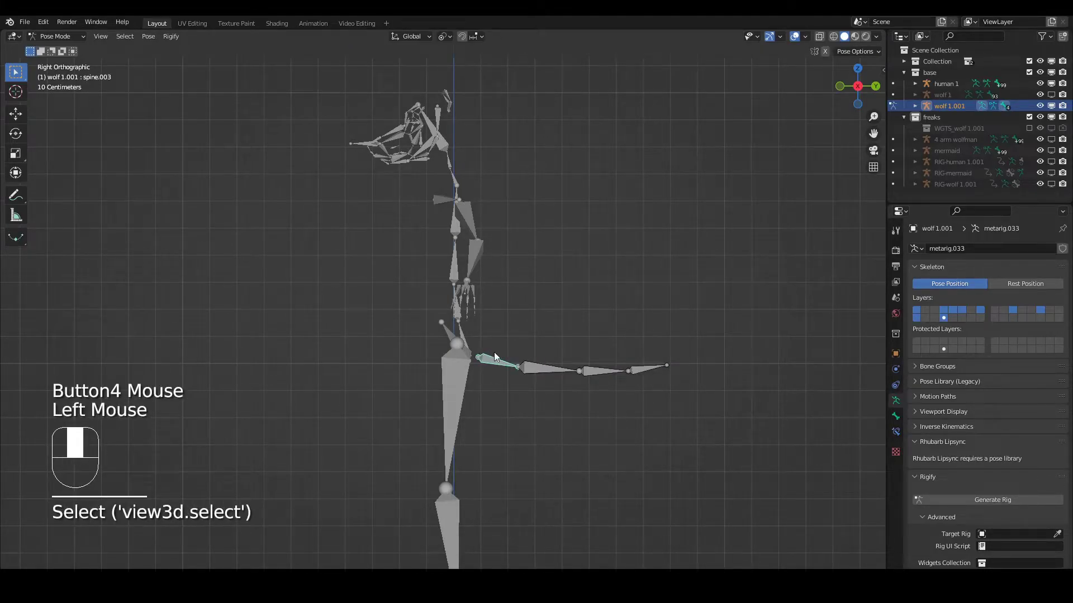
pyautogui.click(895, 417)
pyautogui.scroll(-2, 954, 400)
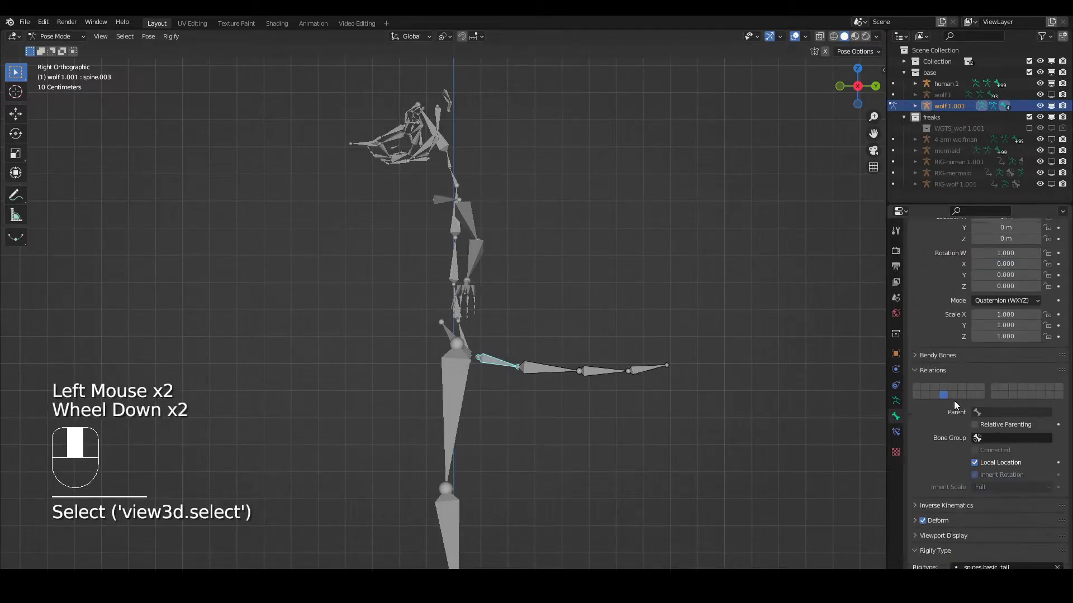
pyautogui.scroll(-7, 953, 401)
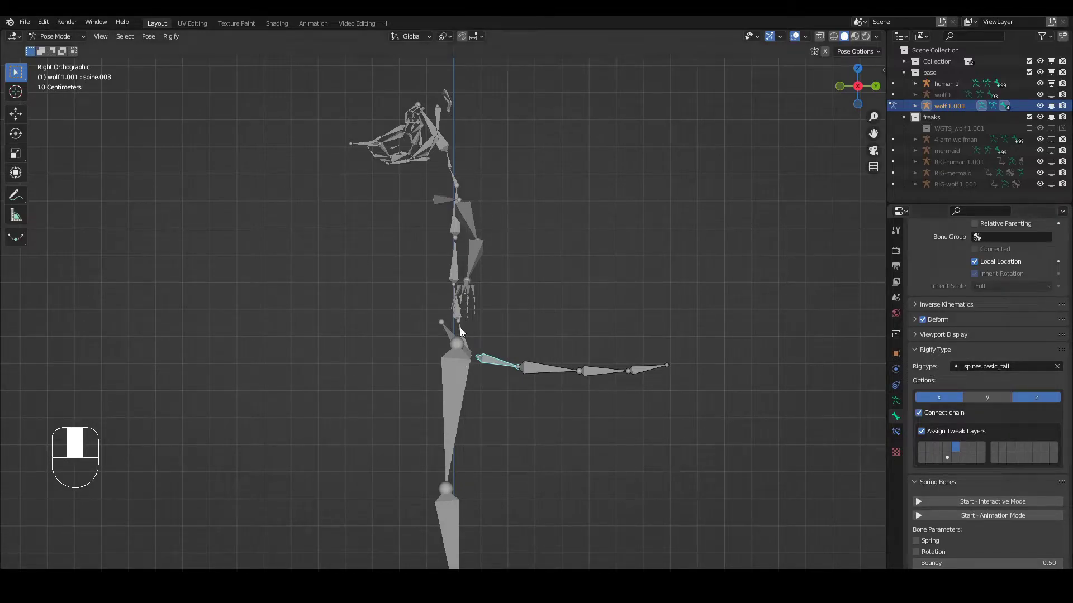
# Step: Return to Object Mode and delete the separated tail armature wolf 1.001
pyautogui.press('Tab')
pyautogui.click(554, 370)
pyautogui.press('x')
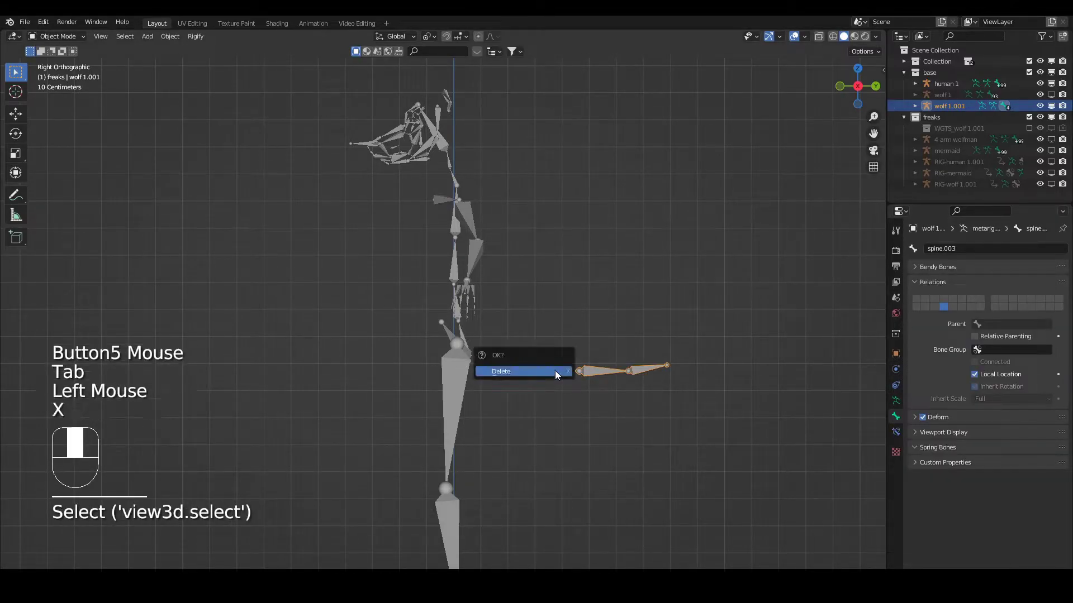
pyautogui.click(555, 370)
# Step: Enter Edit Mode on the human 1 metarig and add the Rigify sample spines.basic_tail
pyautogui.click(459, 345)
pyautogui.press('Tab')
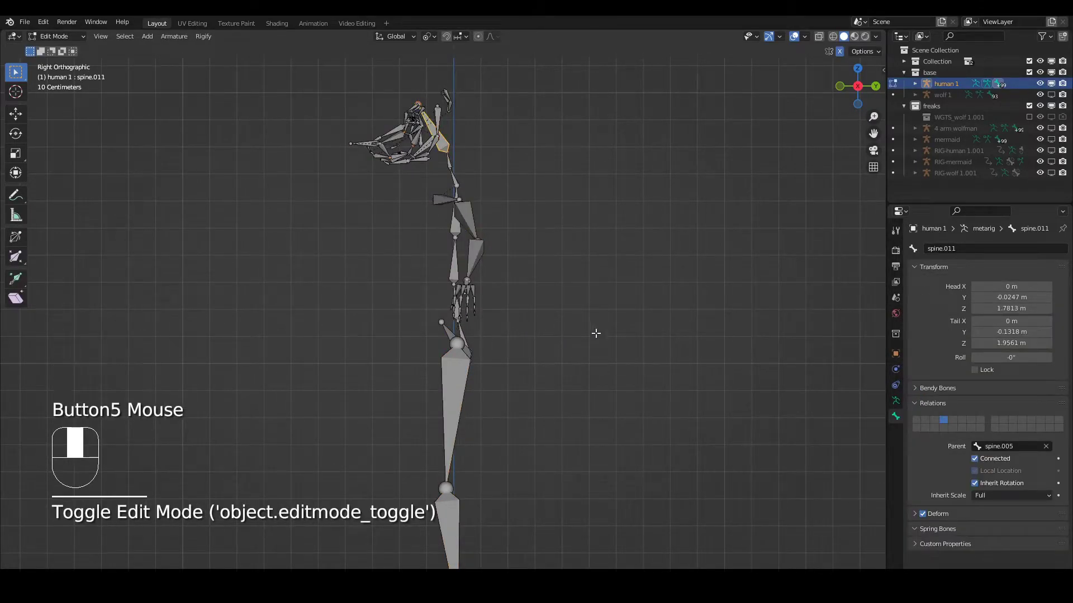
pyautogui.click(572, 318)
pyautogui.moveTo(572, 318); pyautogui.dragTo(609, 325, button='middle')
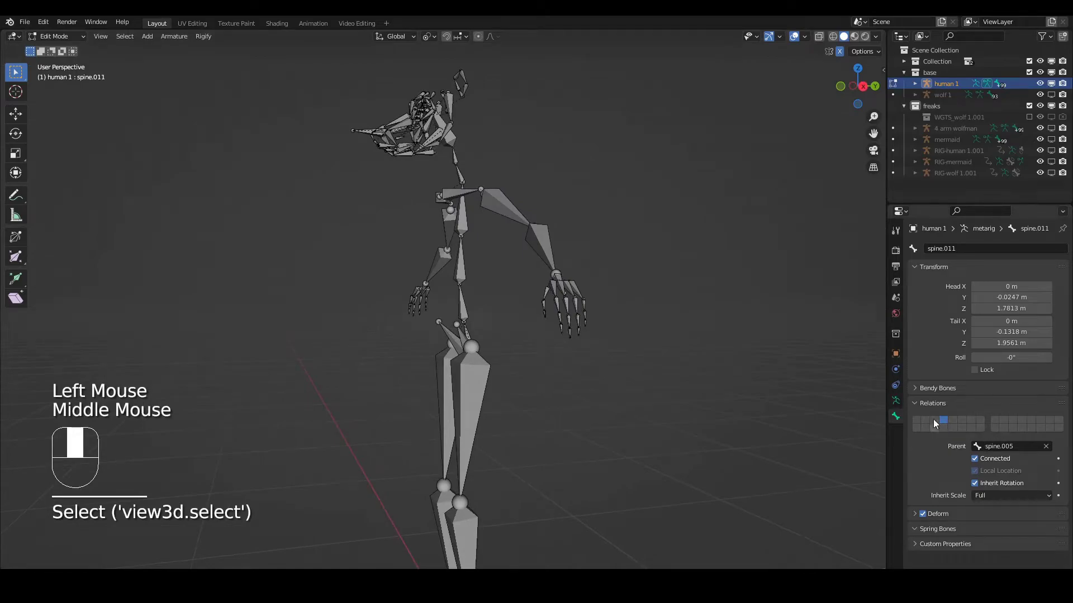
pyautogui.click(895, 402)
pyautogui.scroll(-5, 944, 455)
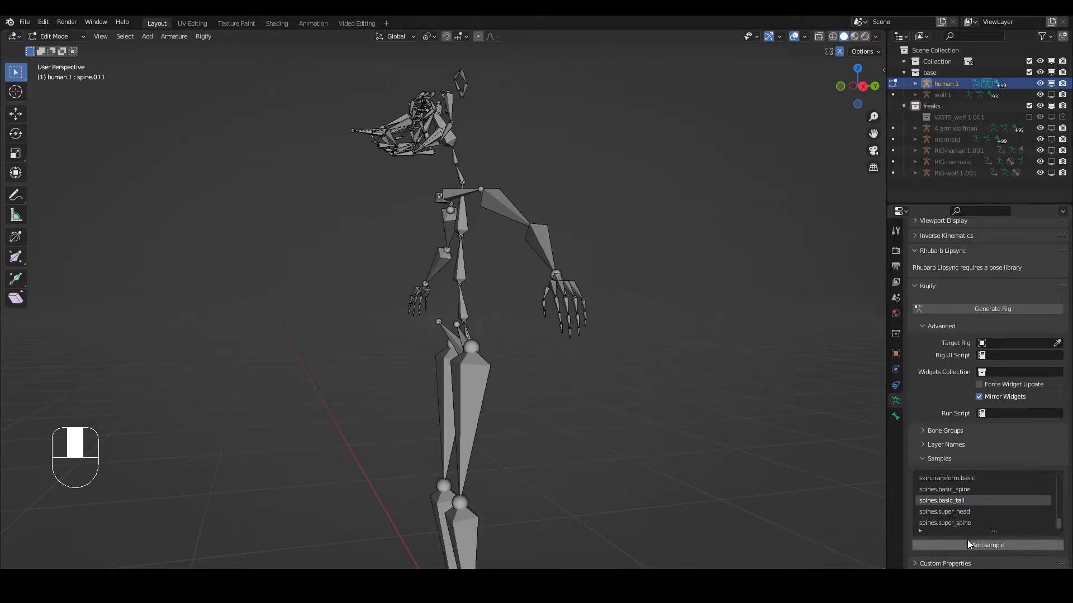
pyautogui.scroll(5, 954, 510)
pyautogui.scroll(1, 954, 509)
pyautogui.scroll(-7, 954, 509)
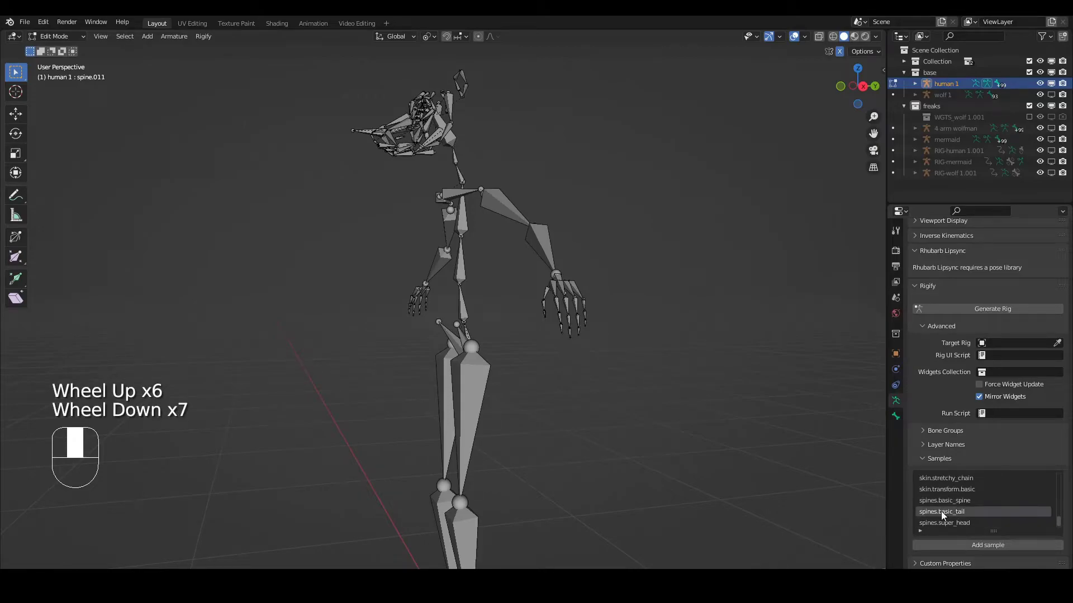
pyautogui.click(966, 545)
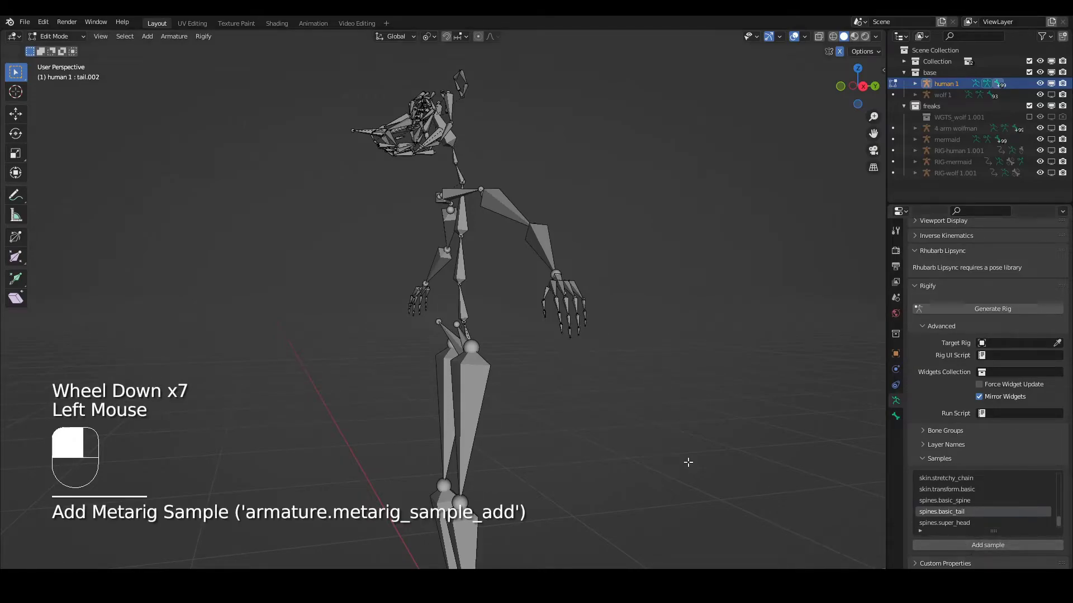
# Step: Rotate the new tail bones 180° around the global Z axis
pyautogui.moveTo(611, 419); pyautogui.dragTo(499, 414, button='middle')
pyautogui.write('rz180')
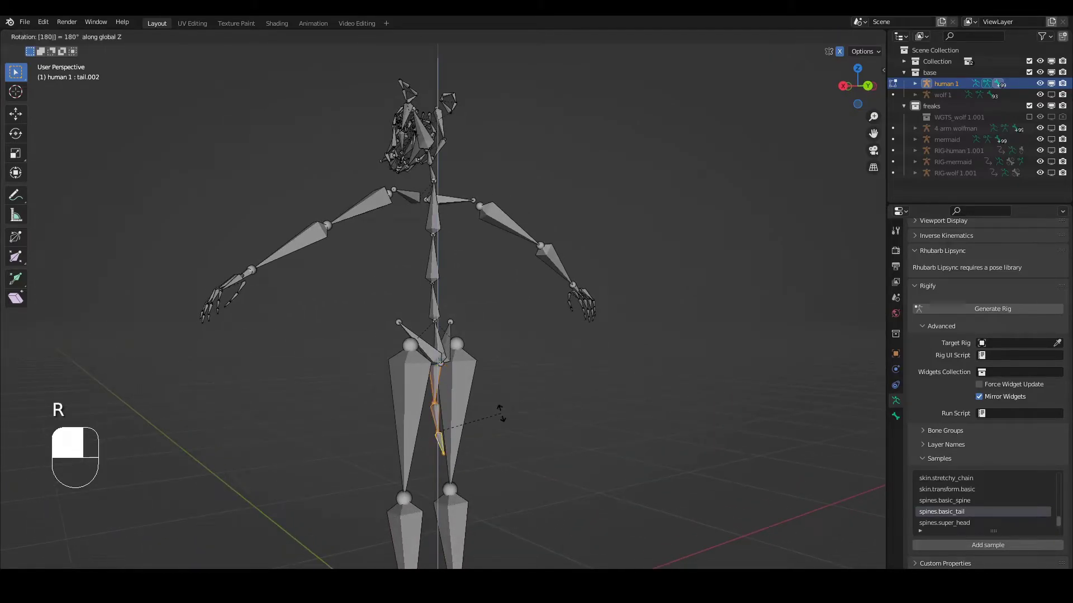
pyautogui.click(500, 413)
# Step: With the base tail bone as Active Element pivot, rotate the tail in side view to extend backward and scale it up
pyautogui.press('KP_3')
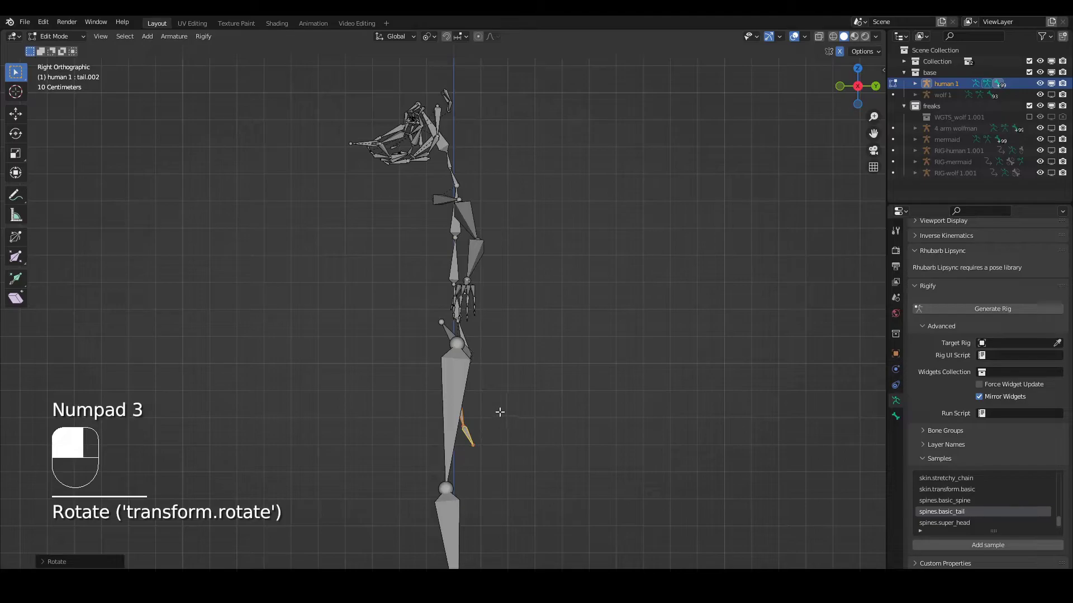
pyautogui.moveTo(500, 413); pyautogui.dragTo(419, 393, button='middle')
pyautogui.keyDown('shift'); pyautogui.click(431, 375); pyautogui.keyUp('shift')
pyautogui.keyDown('shift'); pyautogui.click(431, 375); pyautogui.keyUp('shift')
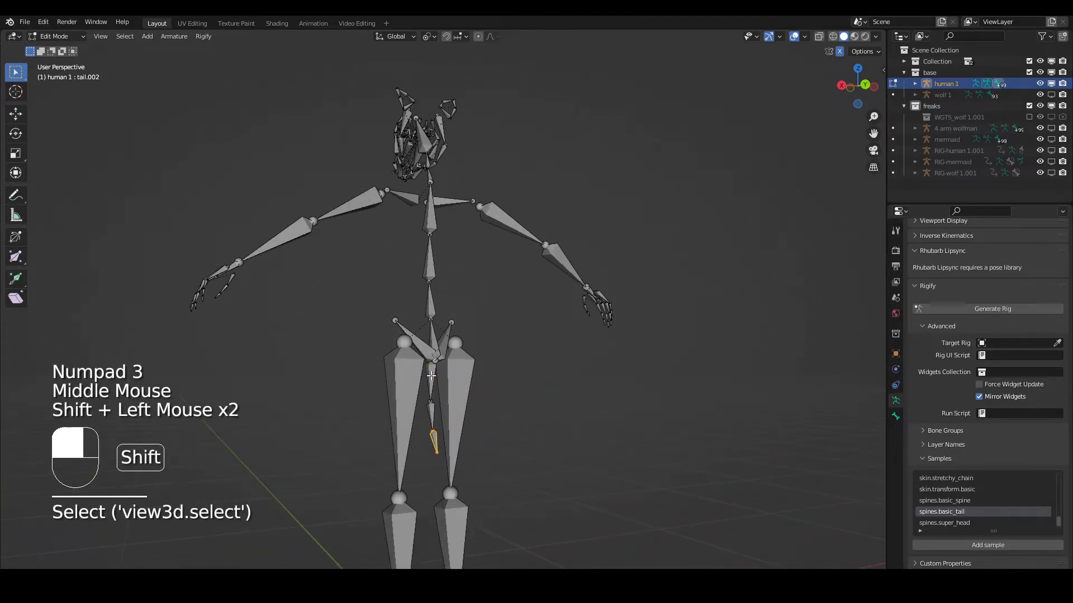
pyautogui.press('.')
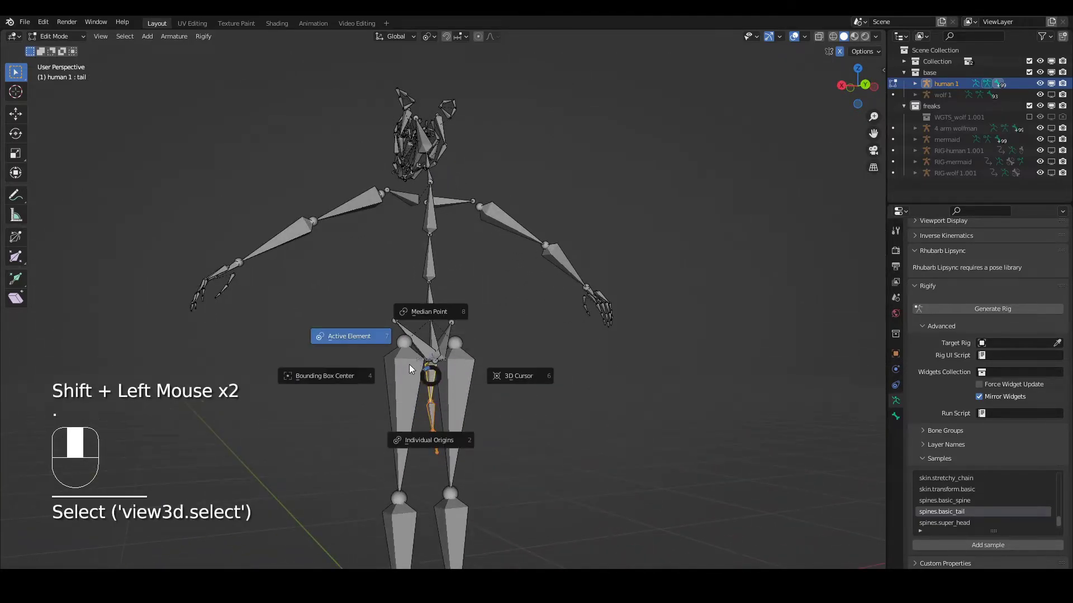
pyautogui.press('KP_3')
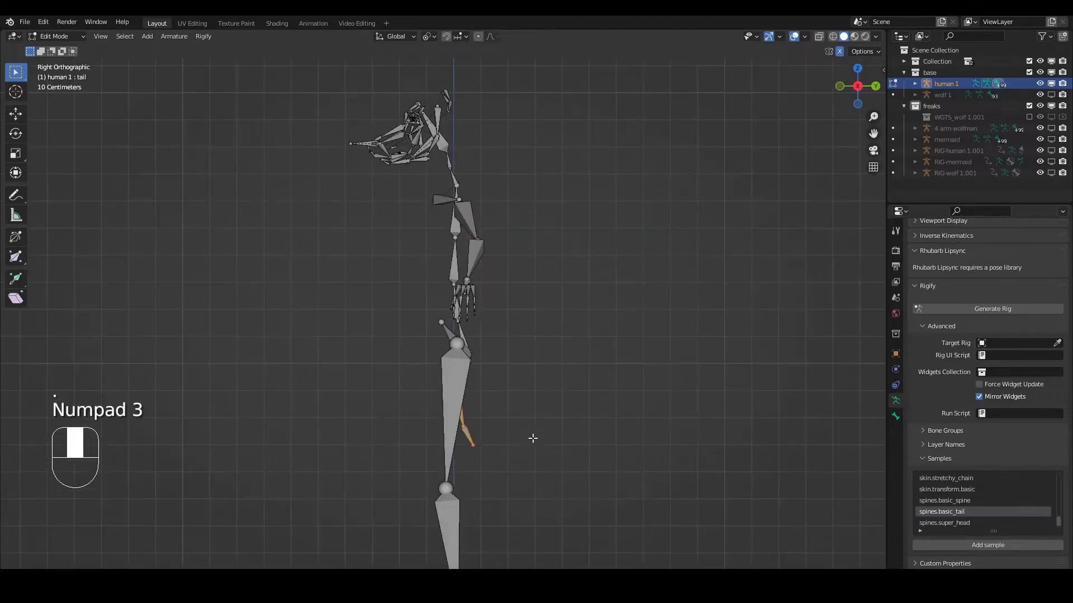
pyautogui.press('r')
pyautogui.click(631, 379)
pyautogui.press('s')
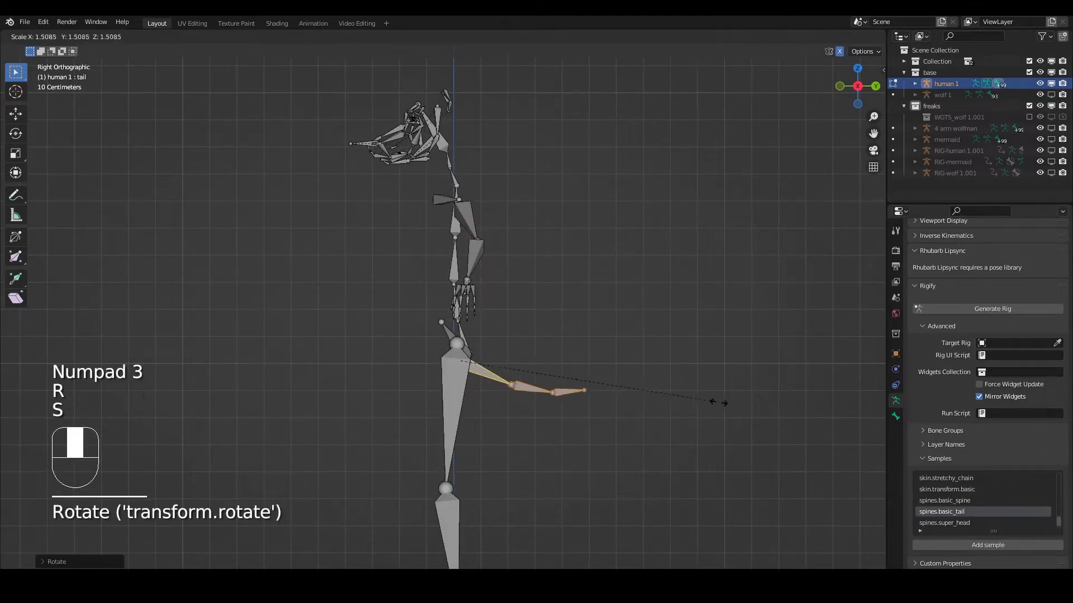
pyautogui.click(858, 409)
# Step: Move the tail chain slightly backward and down so its base sits just behind the pelvis
pyautogui.moveTo(858, 410); pyautogui.dragTo(437, 386, button='middle')
pyautogui.press('KP_3')
pyautogui.press('g')
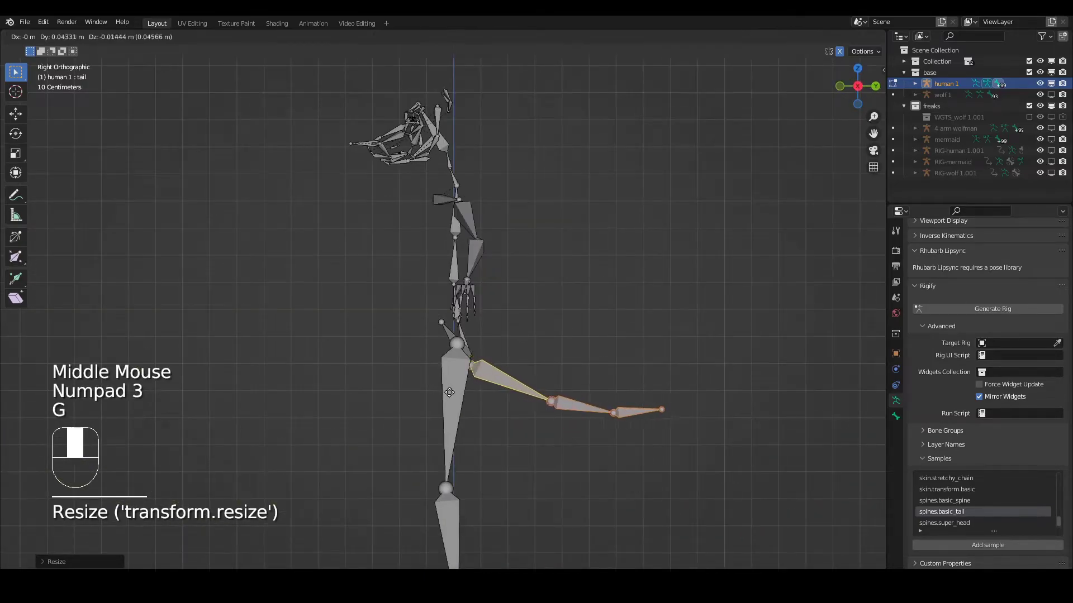
pyautogui.click(515, 385)
pyautogui.moveTo(516, 385); pyautogui.dragTo(467, 372, button='middle')
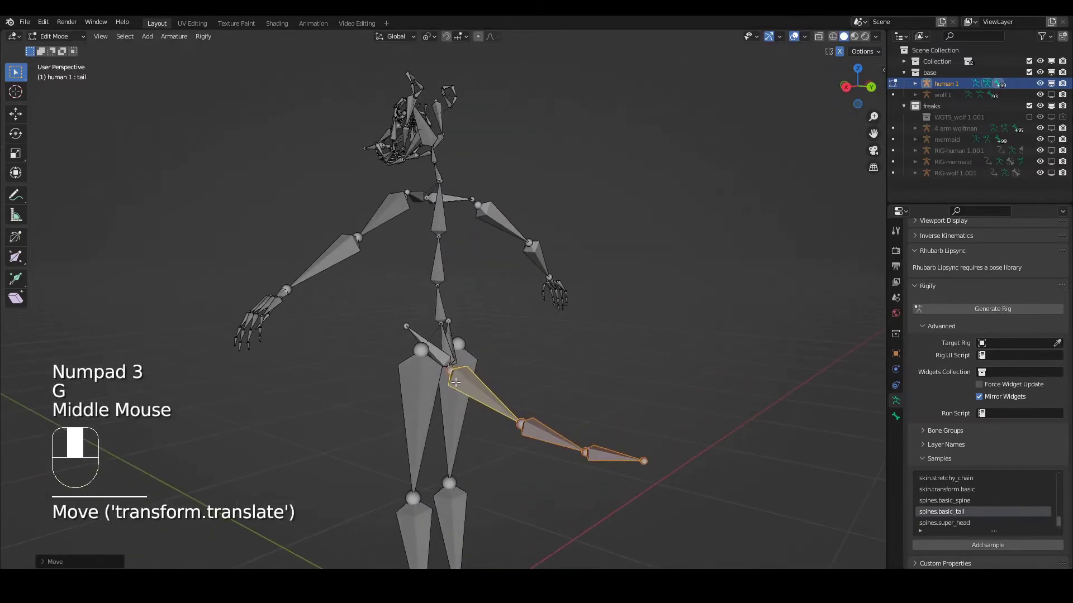
# Step: Parent the base tail bone to the lowest spine bone using Keep Offset
pyautogui.scroll(4, 467, 372)
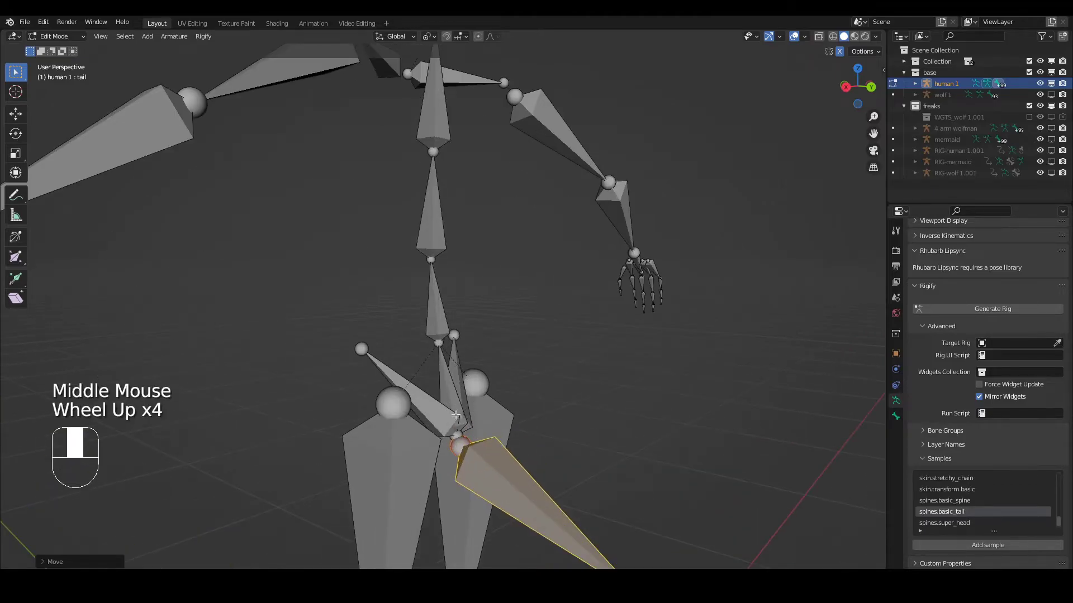
pyautogui.keyDown('shift'); pyautogui.moveTo(435, 168); pyautogui.dragTo(416, 272, button='middle'); pyautogui.keyUp('shift')
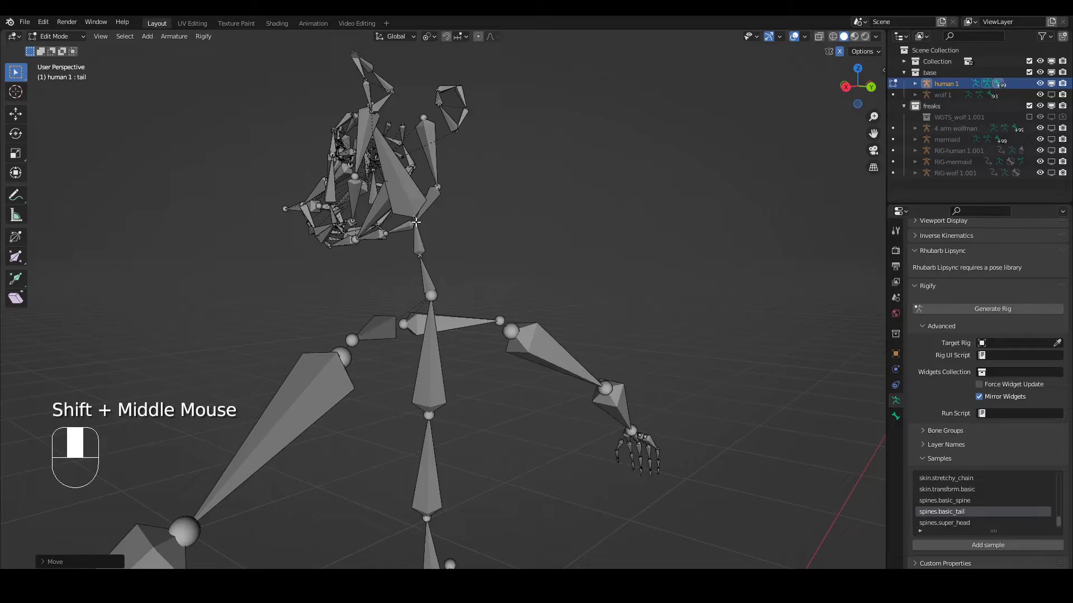
pyautogui.keyDown('shift'); pyautogui.moveTo(453, 445); pyautogui.dragTo(453, 171, button='middle'); pyautogui.keyUp('shift')
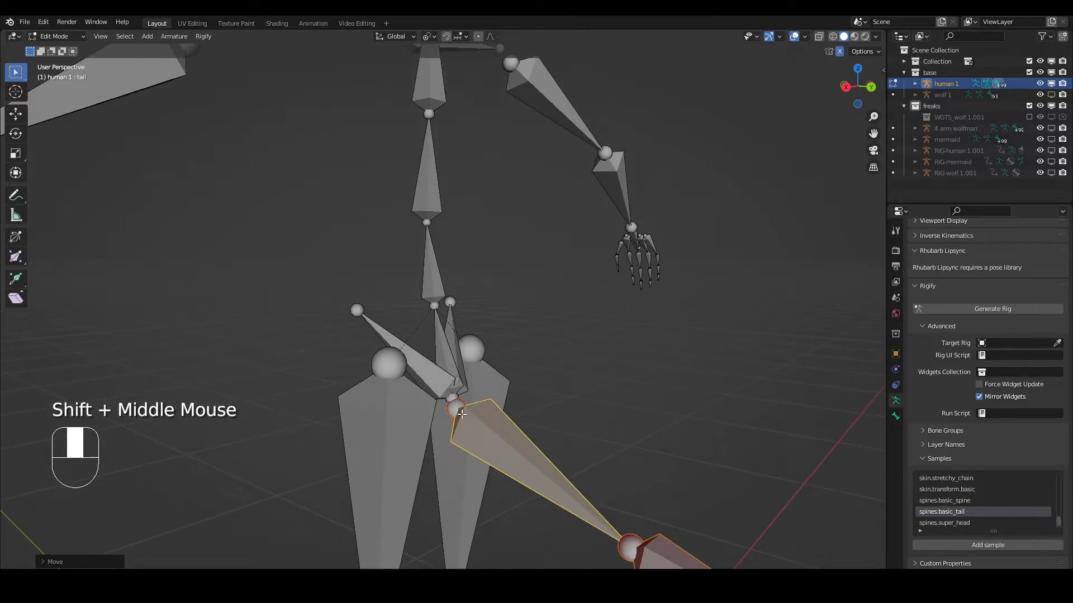
pyautogui.keyDown('shift'); pyautogui.scroll(3, 472, 413); pyautogui.keyUp('shift')
pyautogui.click(491, 343)
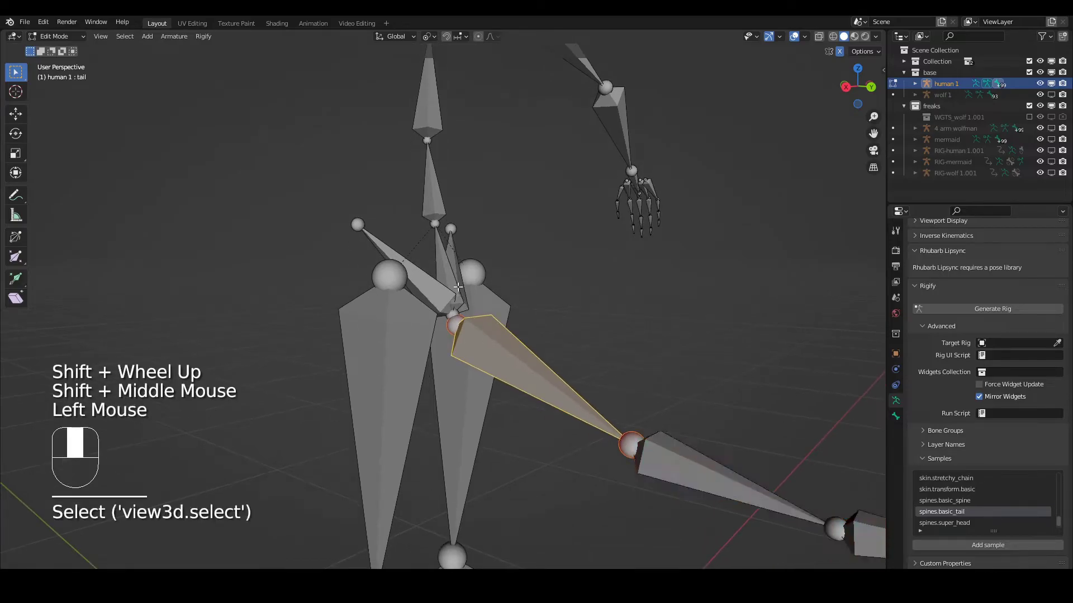
pyautogui.keyDown('shift'); pyautogui.click(444, 269); pyautogui.keyUp('shift')
pyautogui.hotkey('ctrl', 'p')
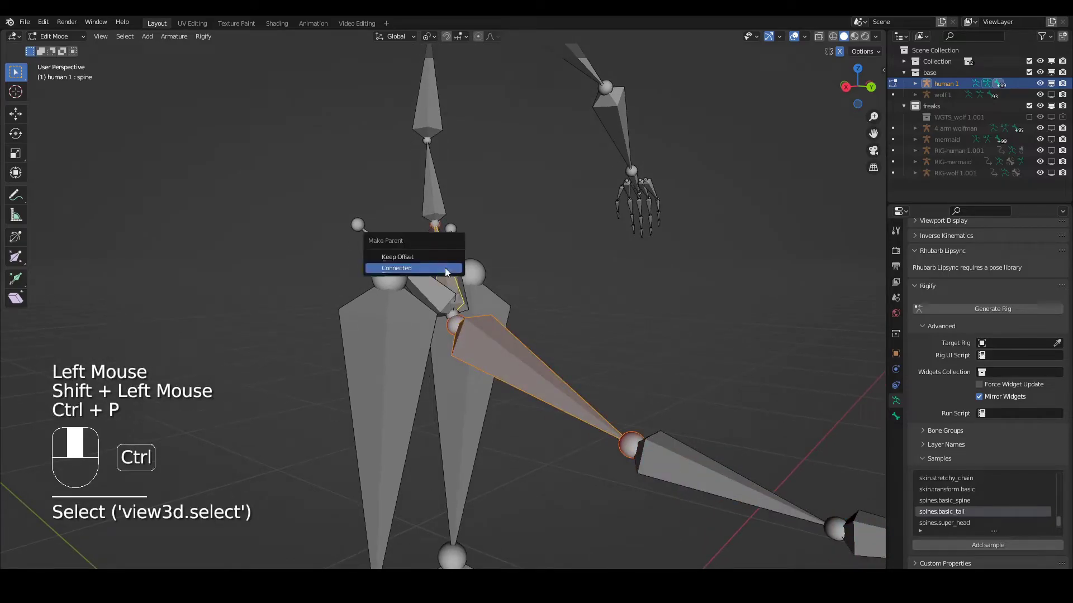
pyautogui.click(433, 258)
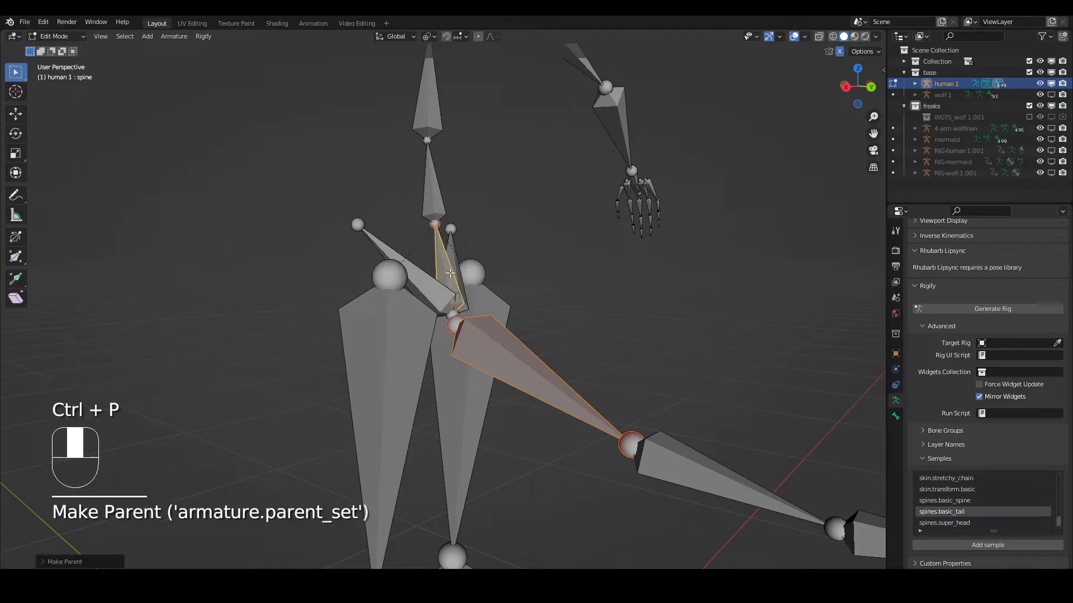
# Step: In Pose Mode, test-move the lowest spine bone to check that the tail follows it, and cancel the move
pyautogui.scroll(-3, 436, 268)
pyautogui.moveTo(442, 279); pyautogui.dragTo(467, 316, button='middle')
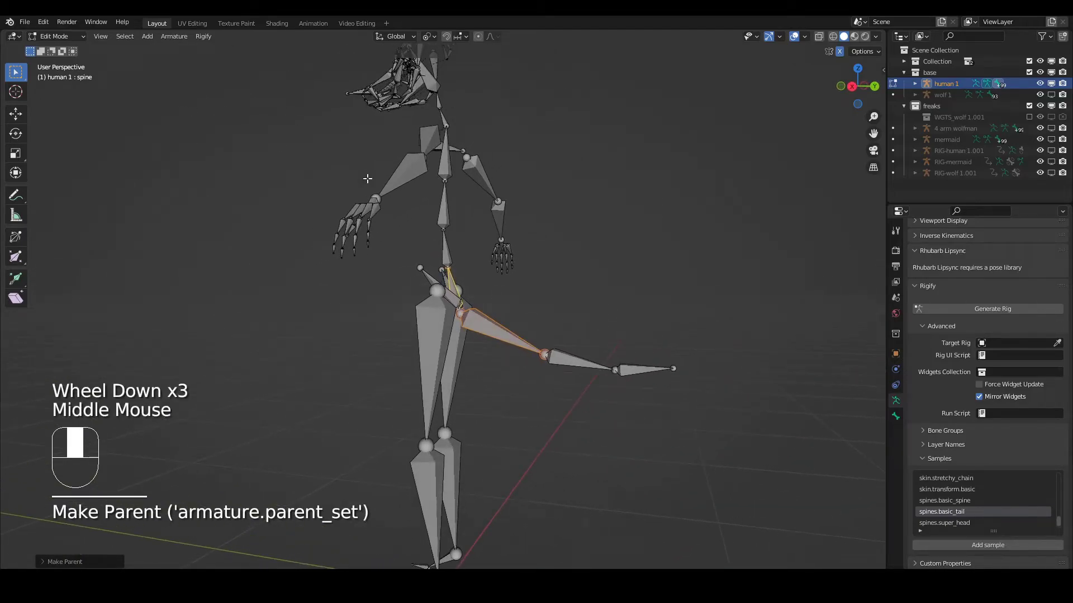
pyautogui.hotkey('ctrl', 'Tab')
pyautogui.click(455, 291)
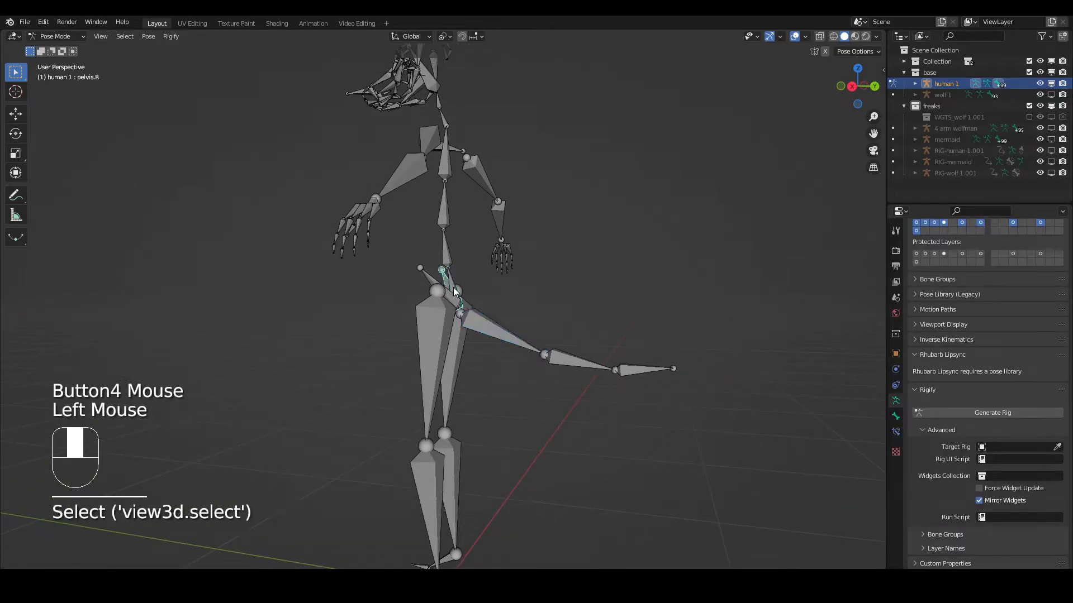
pyautogui.click(455, 291)
pyautogui.click(456, 291)
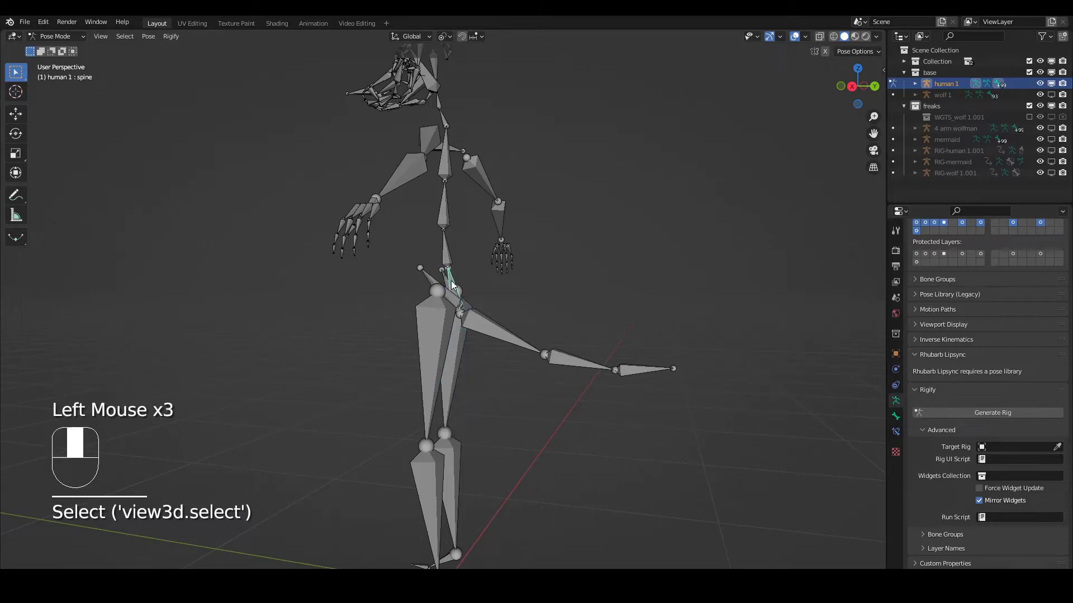
pyautogui.press('g')
pyautogui.press('Escape')
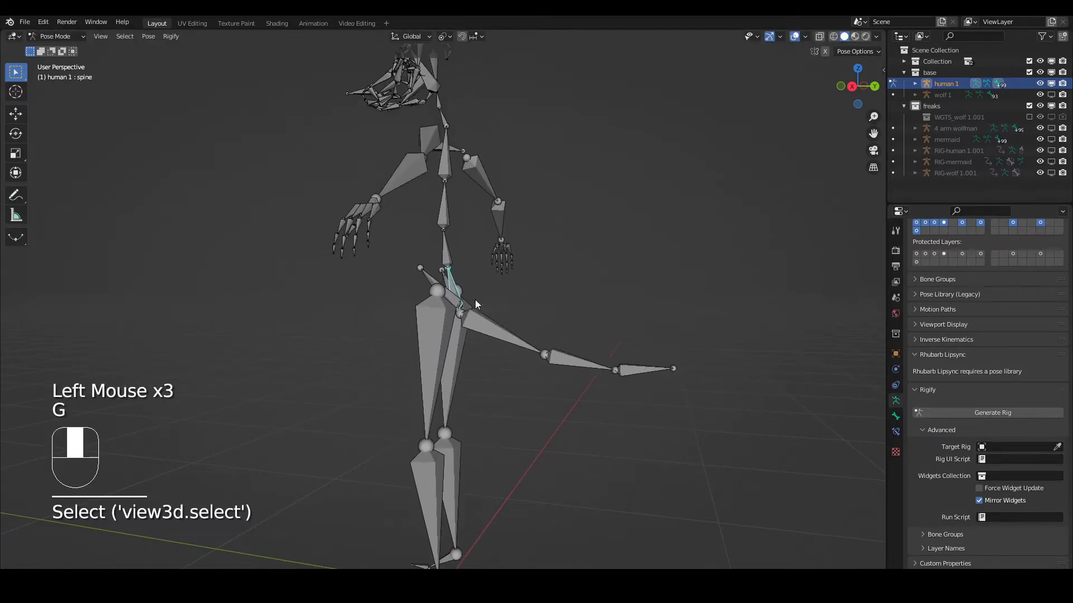
# Step: Test-rotate the base tail bone around the X axis to check the tail chain, and cancel the rotation
pyautogui.click(488, 329)
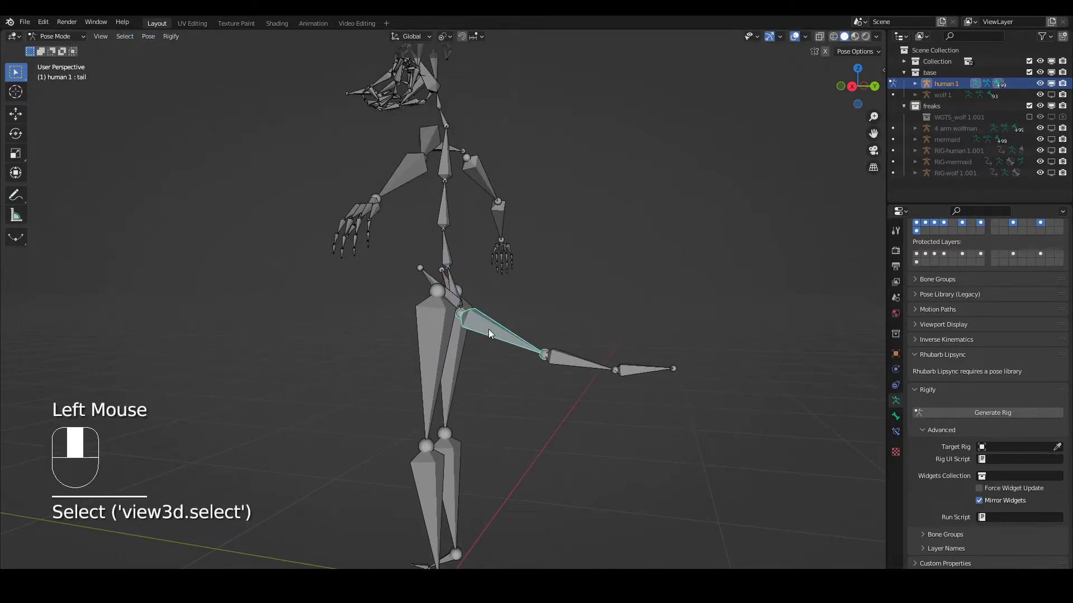
pyautogui.press('r')
pyautogui.press('x')
pyautogui.click(205, 108)
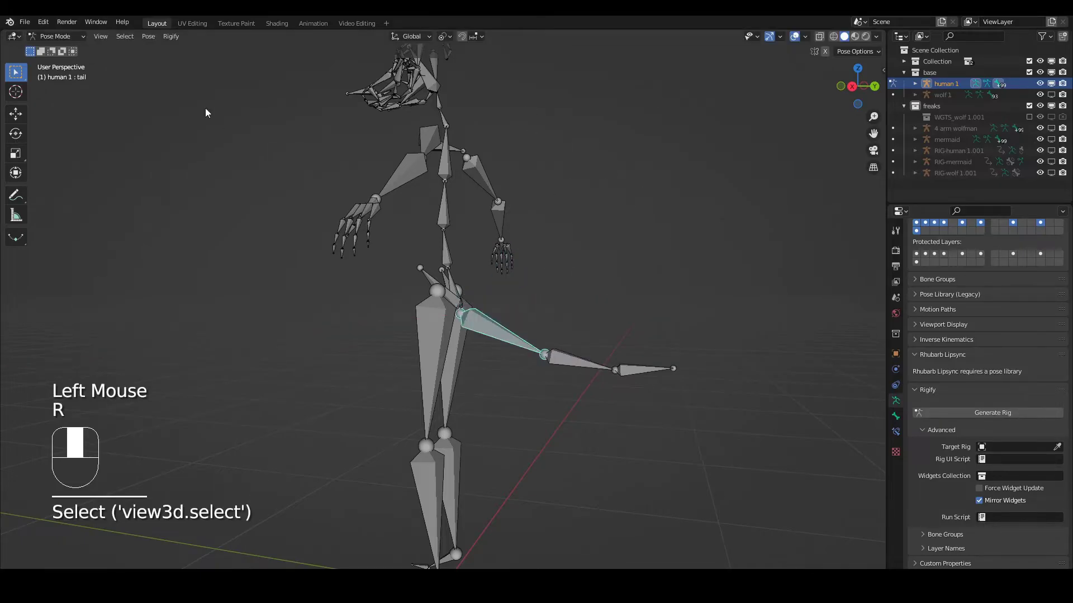
# Step: Return to Object Mode, generate the Rigify rig from the human 1 metarig, and disable the metarig in the viewport
pyautogui.click(69, 36)
pyautogui.click(69, 45)
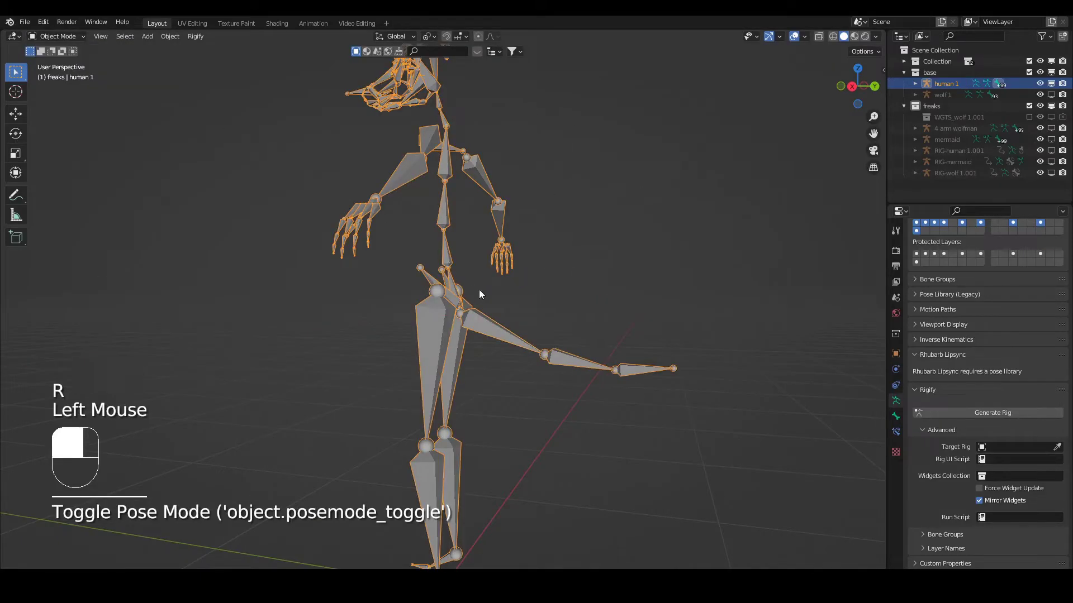
pyautogui.click(970, 413)
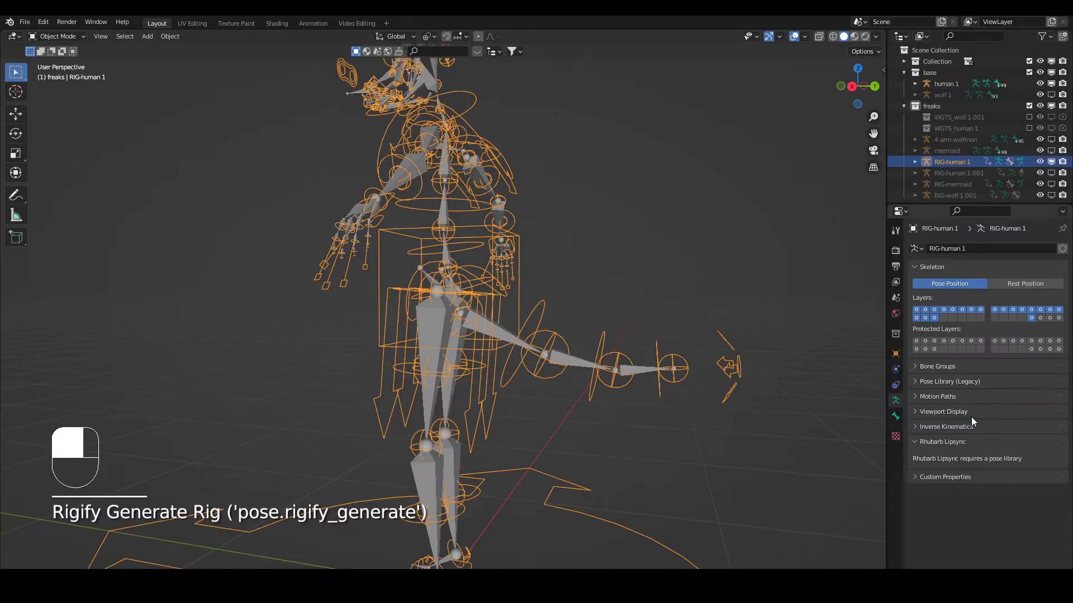
pyautogui.moveTo(521, 366); pyautogui.dragTo(532, 376, button='middle')
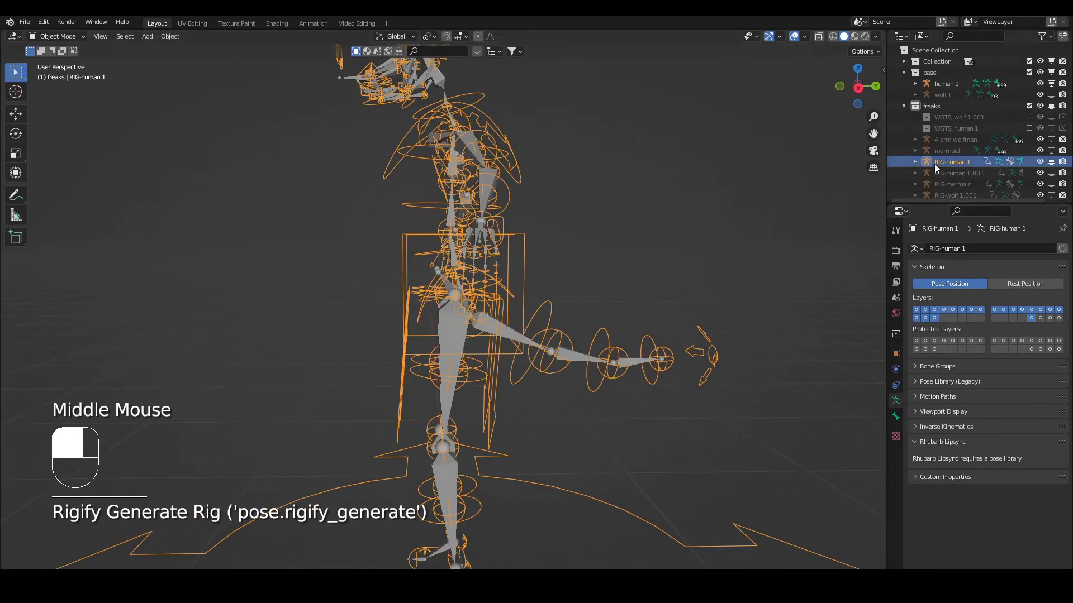
pyautogui.click(1050, 83)
pyautogui.moveTo(469, 322); pyautogui.dragTo(450, 383, button='middle')
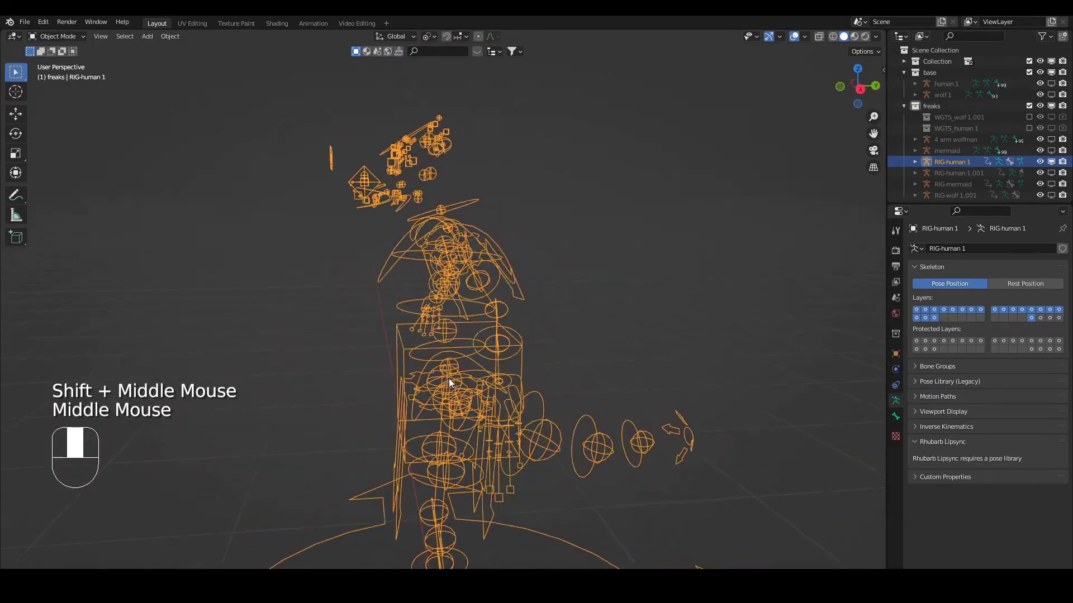
# Step: In Pose Mode, test the generated rig's tail_master control with a trial transform and cancel it
pyautogui.hotkey('ctrl', 'Tab')
pyautogui.click(688, 440)
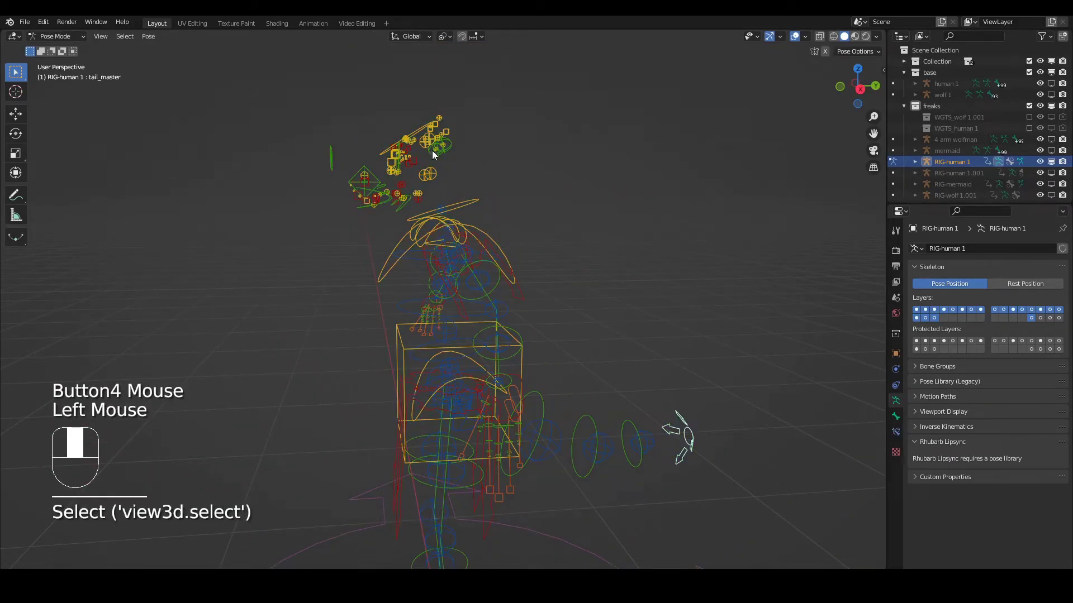
pyautogui.keyDown('shift'); pyautogui.scroll(1, 594, 387); pyautogui.keyUp('shift')
pyautogui.keyDown('shift'); pyautogui.moveTo(594, 387); pyautogui.dragTo(574, 300, button='middle'); pyautogui.keyUp('shift')
pyautogui.press('g')
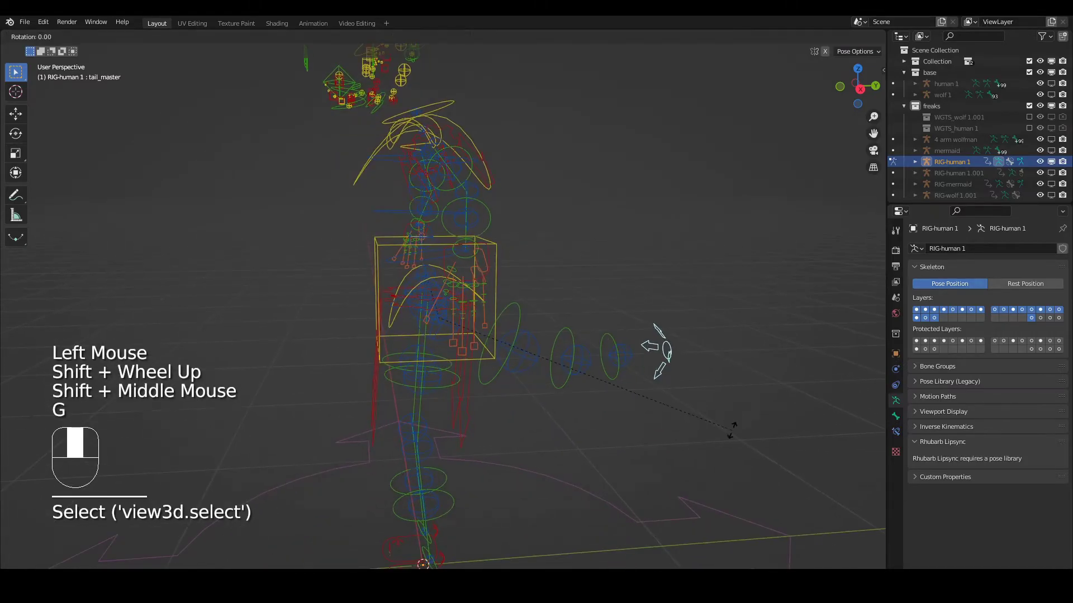
pyautogui.click(428, 321)
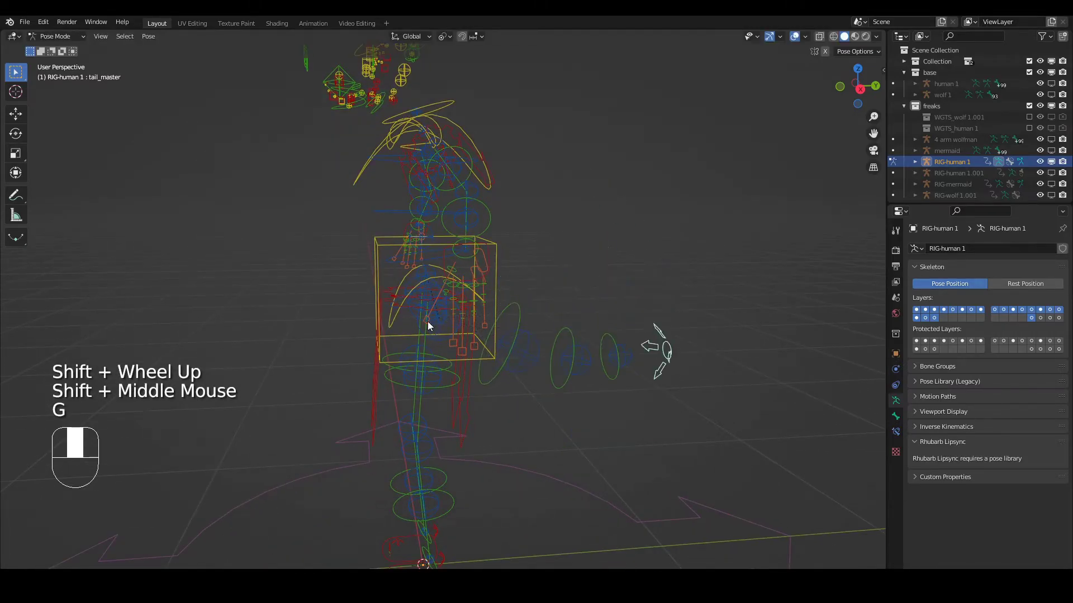
pyautogui.moveTo(428, 321); pyautogui.dragTo(231, 70, button='middle')
# Step: Return to Object Mode, disable RIG-human 1 in the viewport, and re-enable and select the human 1 metarig
pyautogui.moveTo(58, 36); pyautogui.dragTo(65, 49)
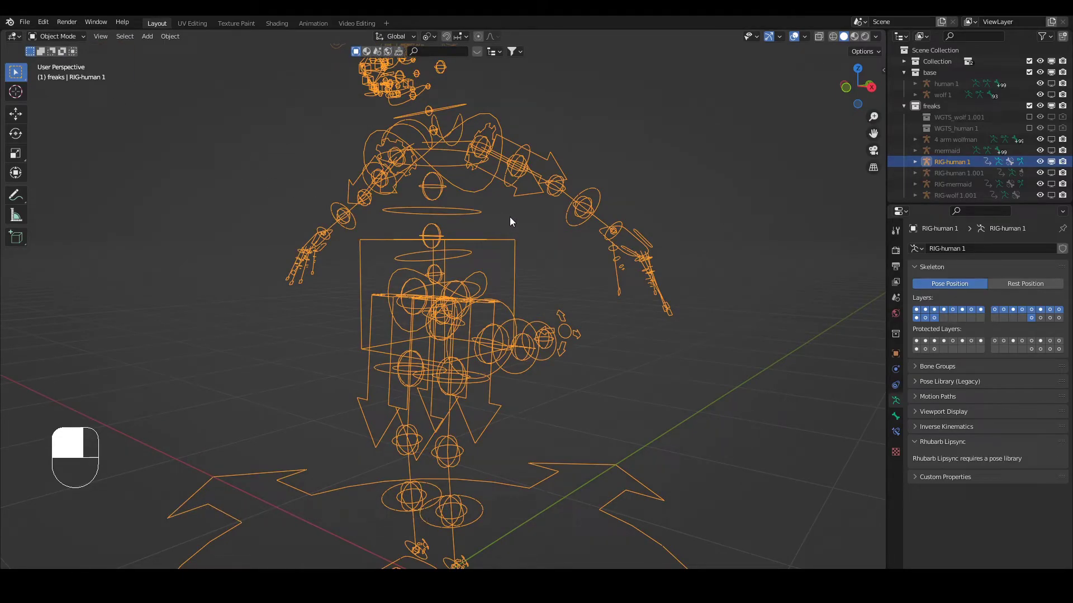
pyautogui.click(1051, 162)
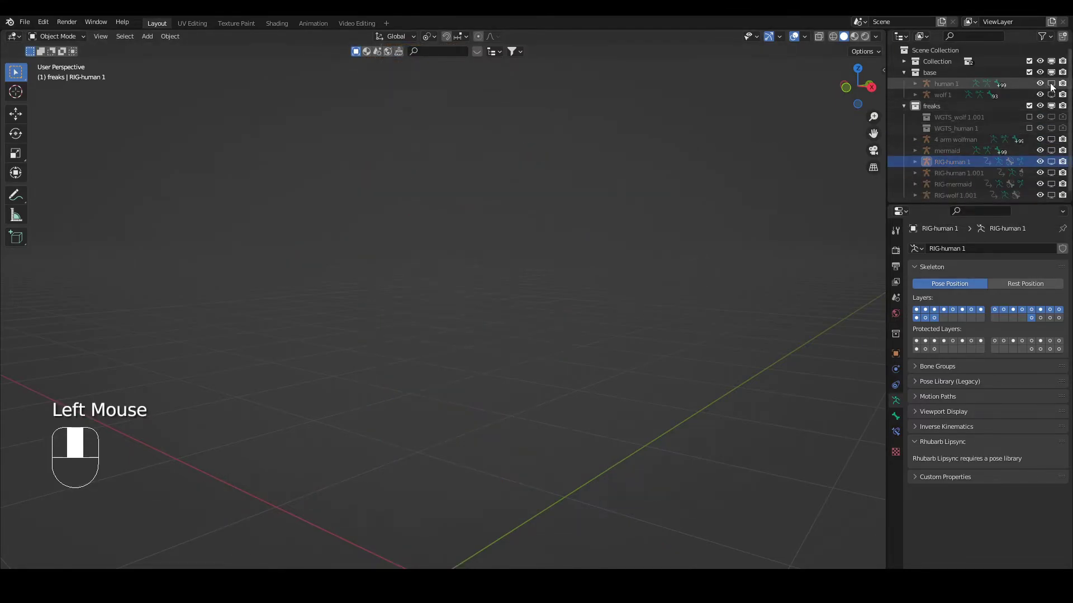
pyautogui.click(1051, 84)
pyautogui.click(946, 83)
# Step: In Pose Mode, inspect the Rigify type assigned to the metarig's upper_arm.L bone
pyautogui.hotkey('ctrl', 'Tab')
pyautogui.click(498, 157)
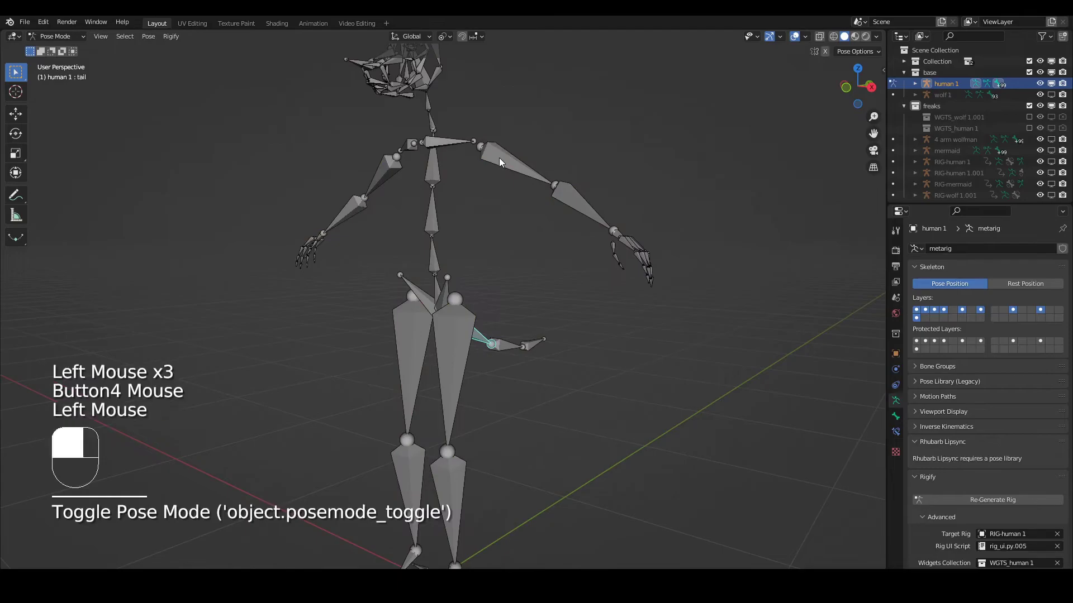
pyautogui.click(499, 162)
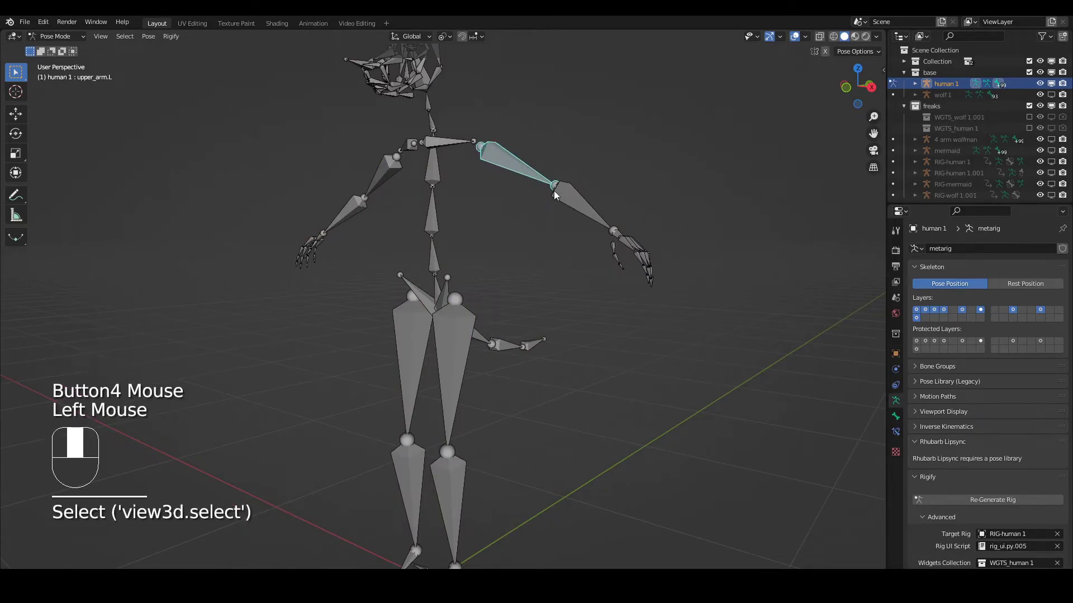
pyautogui.click(895, 415)
pyautogui.scroll(-2, 916, 419)
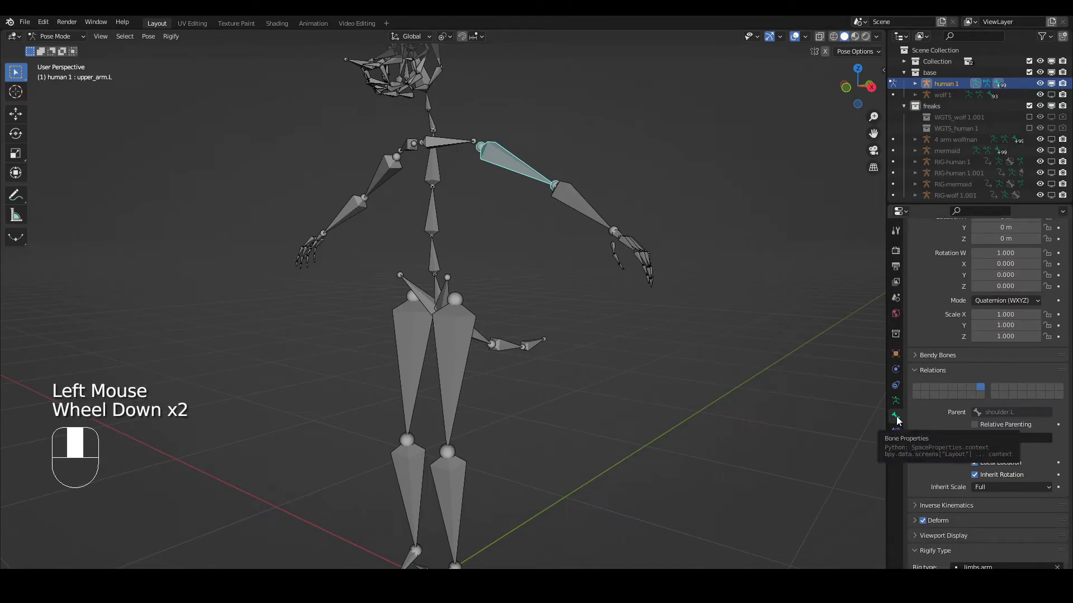
pyautogui.scroll(-3, 942, 425)
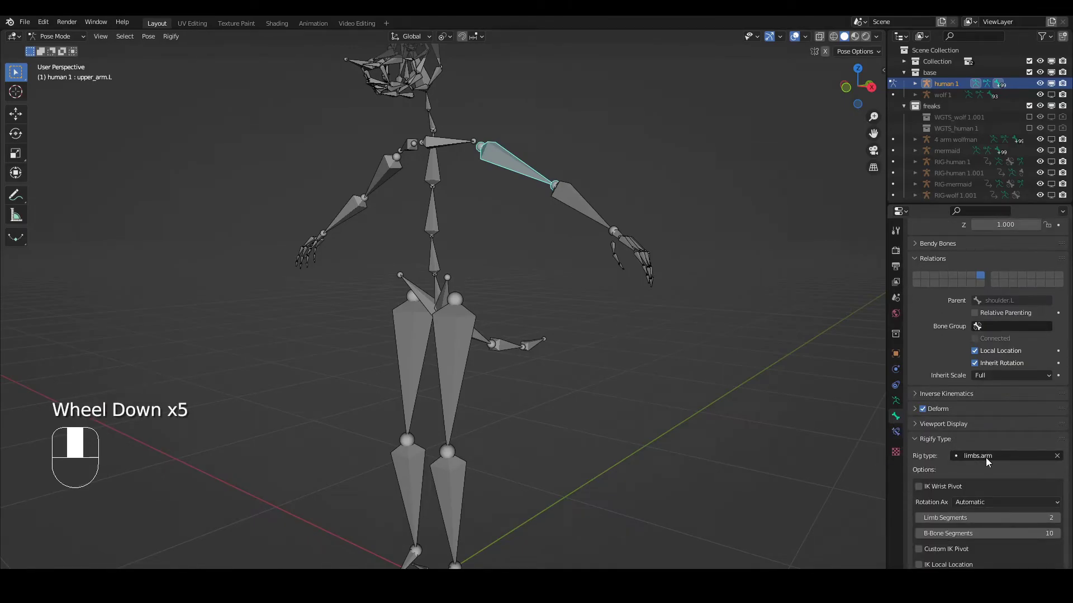
# Step: In Edit Mode, add the limbs.arm Rigify sample to the human 1 metarig
pyautogui.click(76, 36)
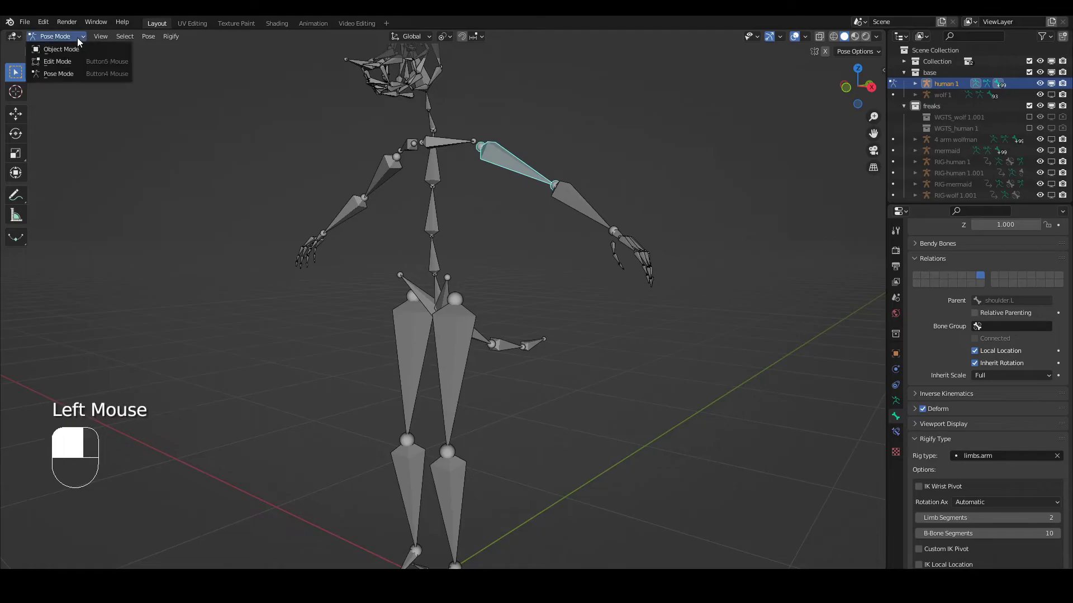
pyautogui.click(56, 60)
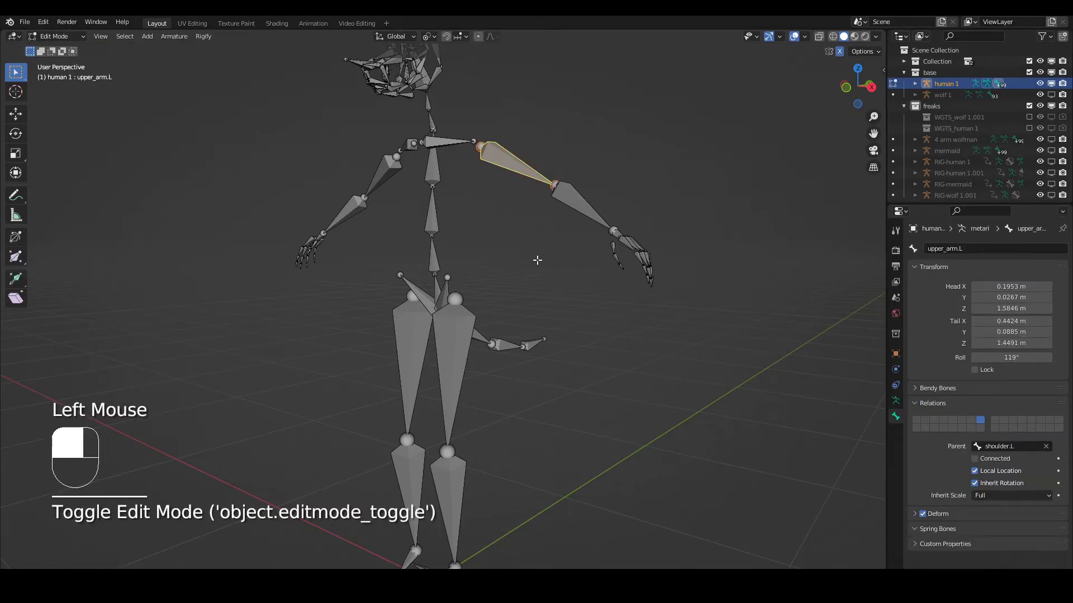
pyautogui.click(895, 402)
pyautogui.scroll(-8, 963, 413)
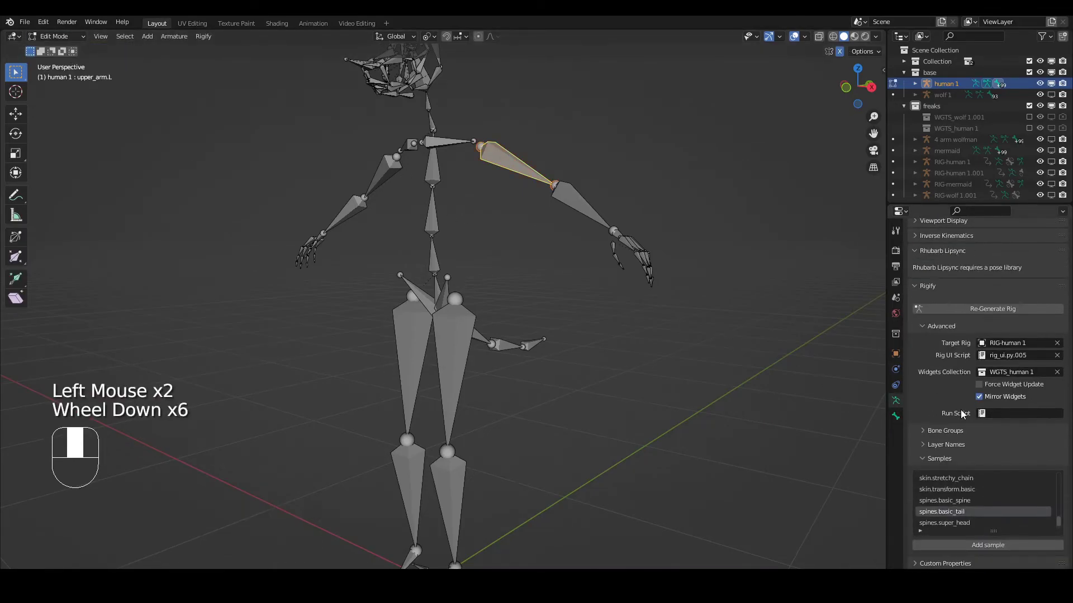
pyautogui.scroll(7, 958, 513)
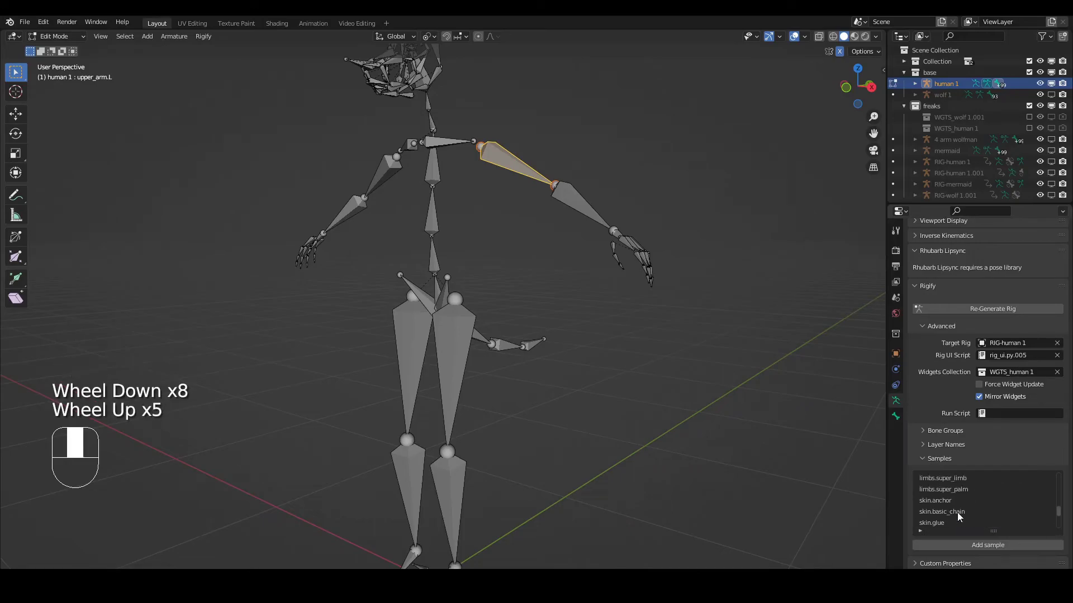
pyautogui.scroll(4, 957, 507)
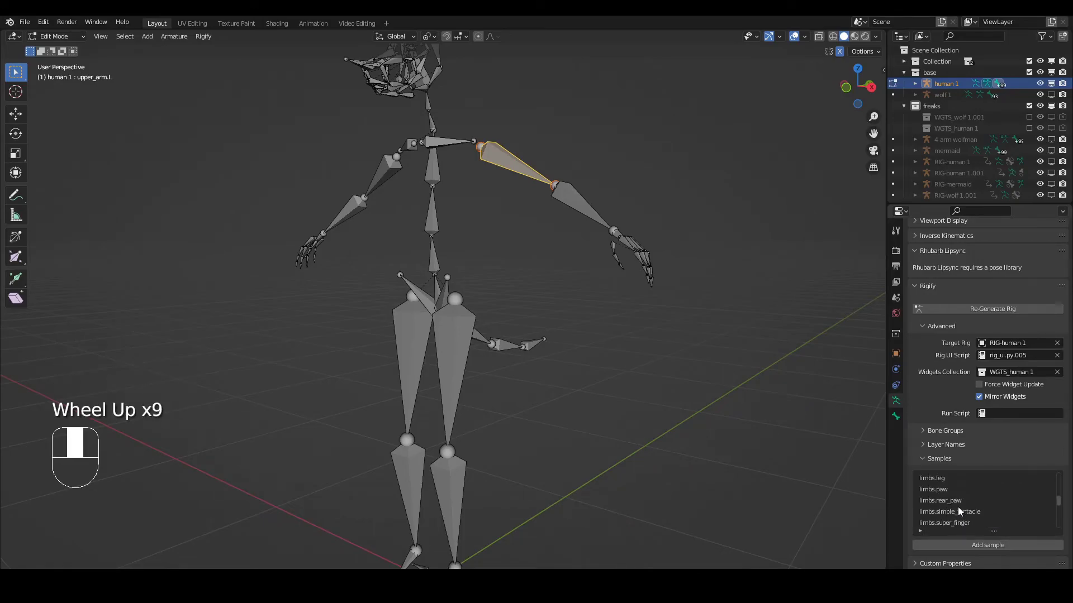
pyautogui.click(940, 478)
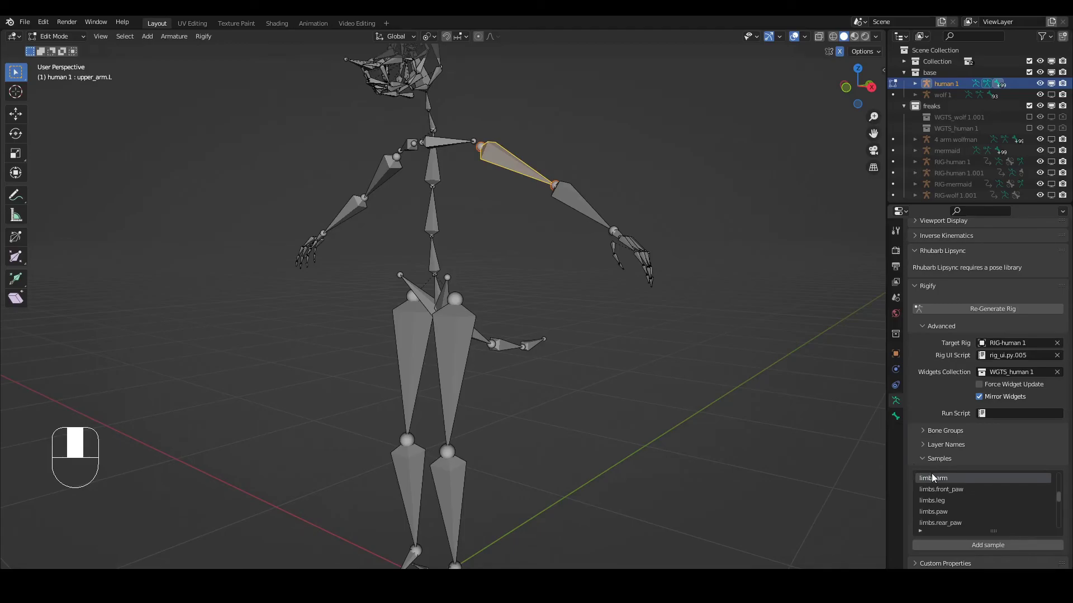
pyautogui.click(958, 543)
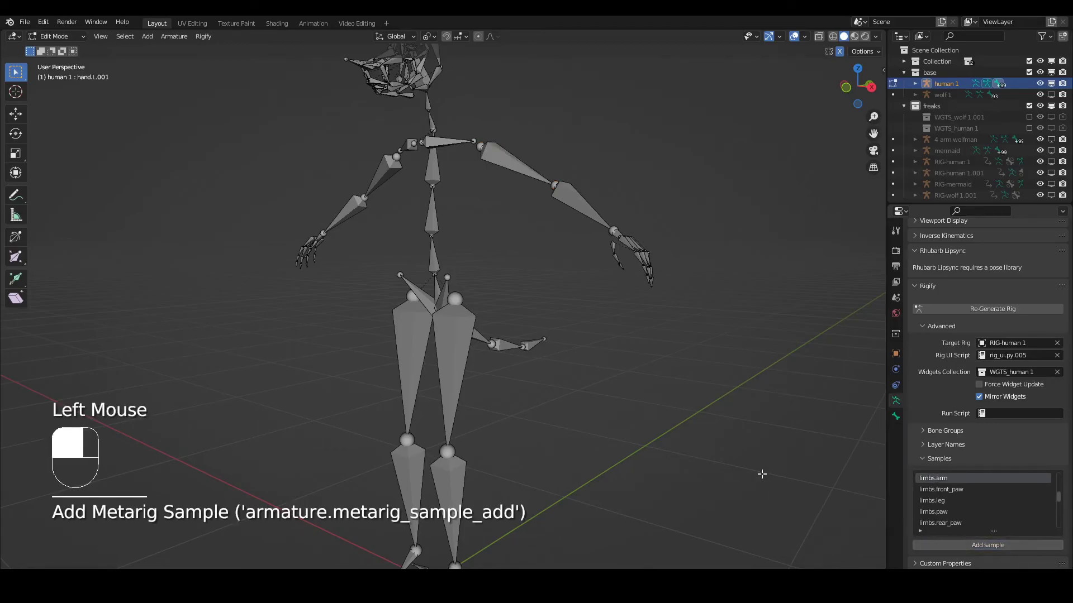
# Step: In front view, move the new arm bones up beside the middle of the spine, and return to Object Mode
pyautogui.moveTo(462, 350); pyautogui.dragTo(480, 394, button='middle')
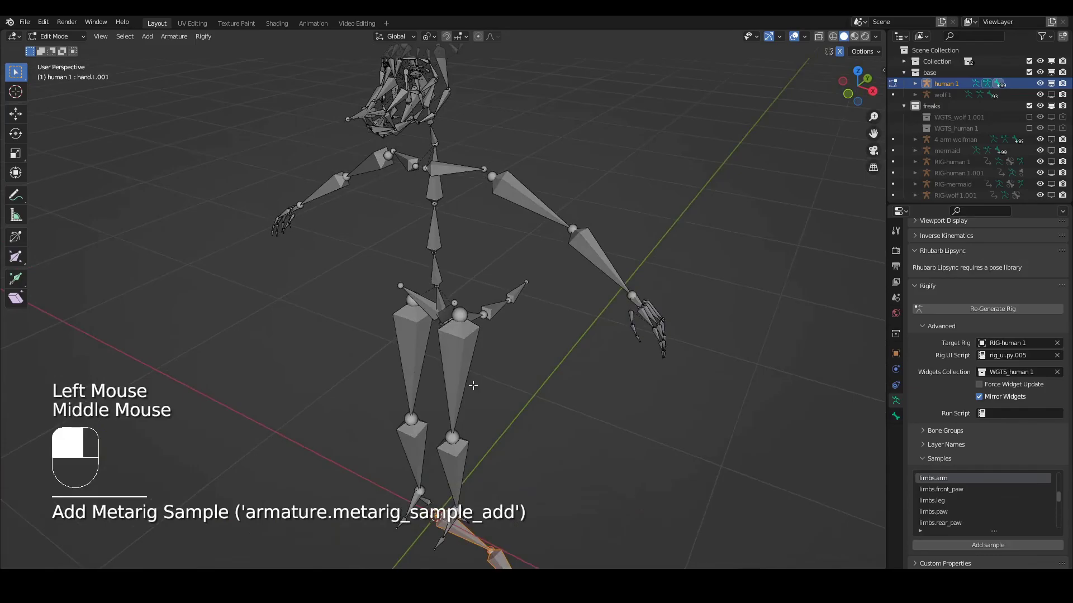
pyautogui.scroll(-2, 482, 394)
pyautogui.press('KP_1')
pyautogui.press('g')
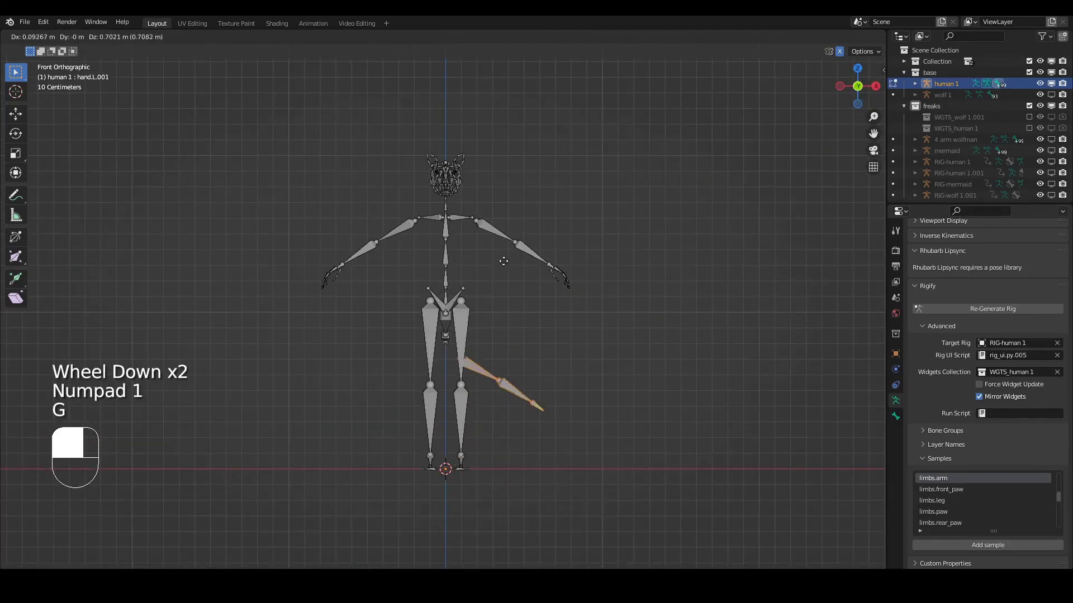
pyautogui.click(489, 183)
pyautogui.moveTo(489, 183); pyautogui.dragTo(451, 246, button='middle')
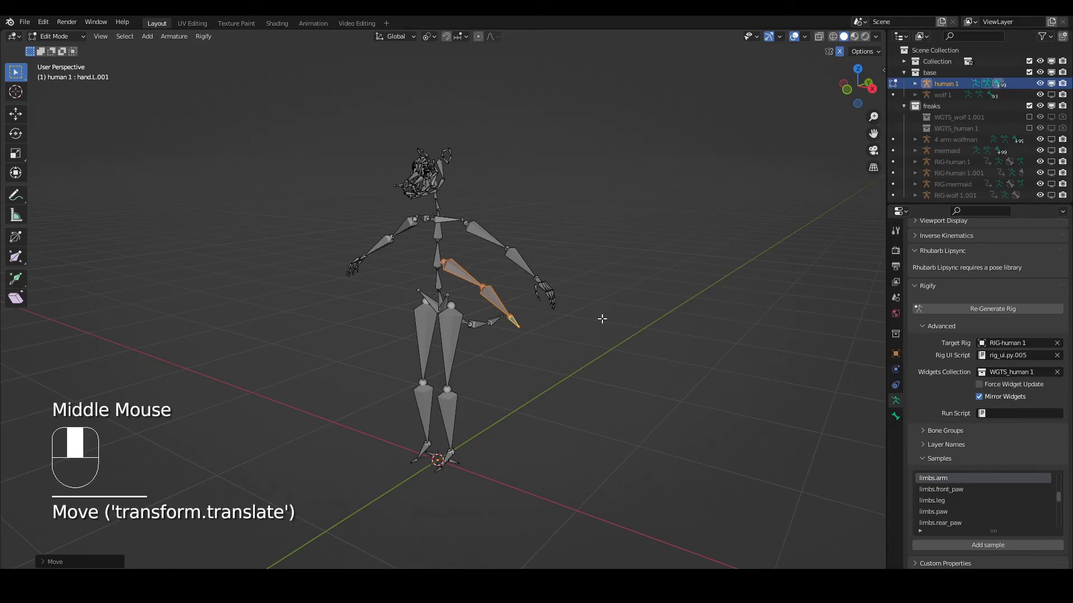
pyautogui.press('Tab')
pyautogui.click(584, 290)
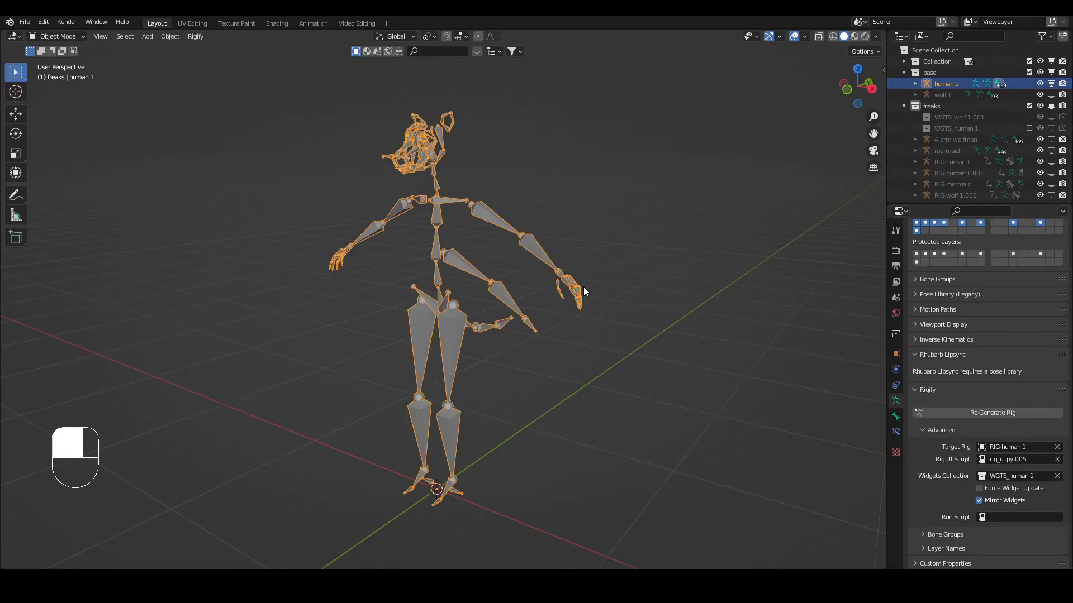